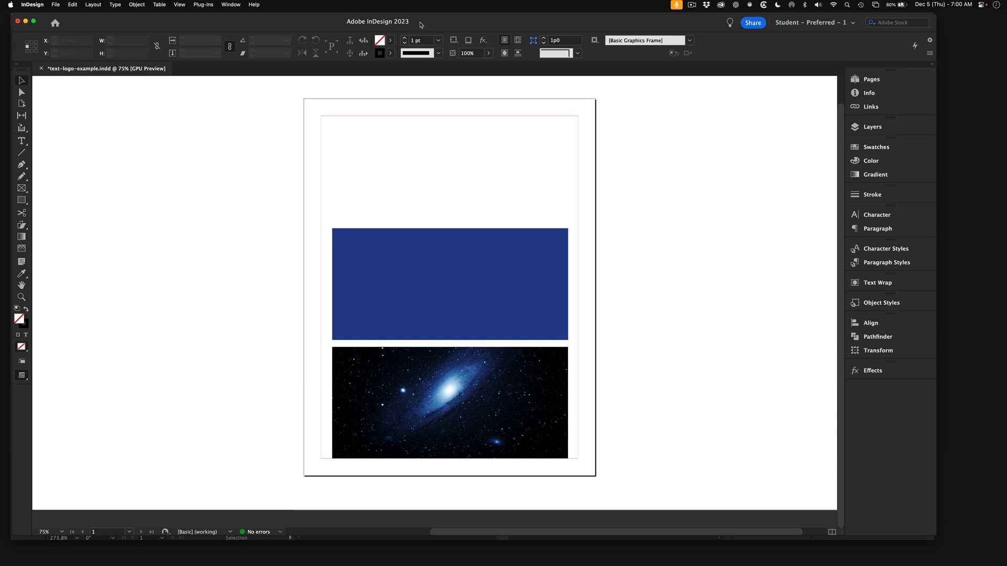
Step: Switch to Illustrator and examine the two text objects that make up the logo, Text-Logo and EXAMPLE
left_click_drag(501, 25, 504, 34)
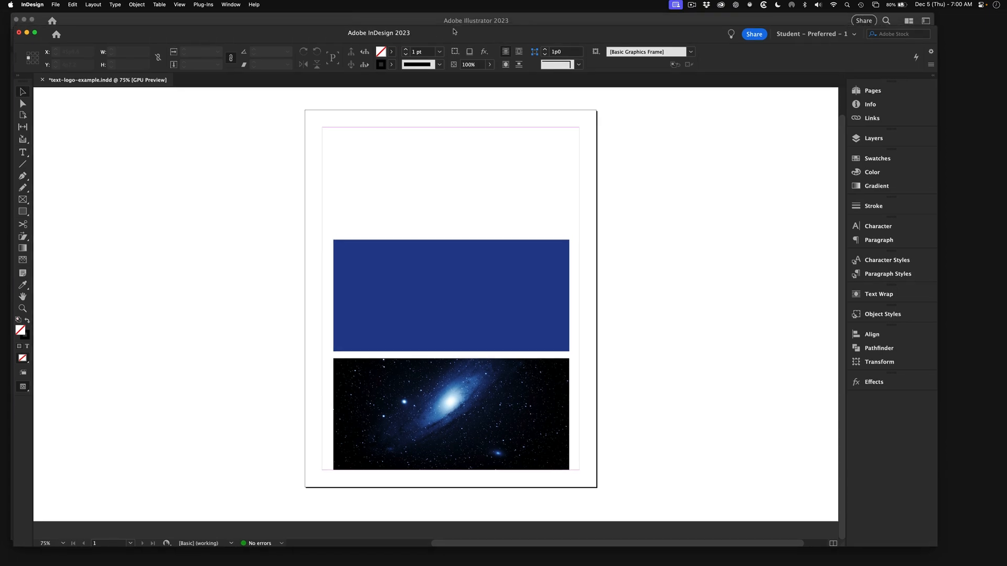
left_click(420, 21)
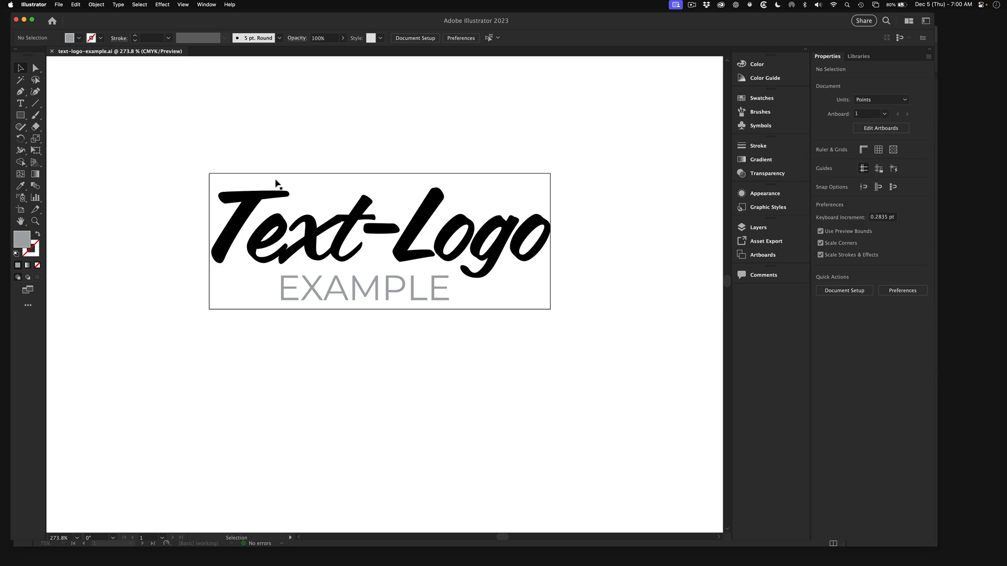
left_click(265, 197)
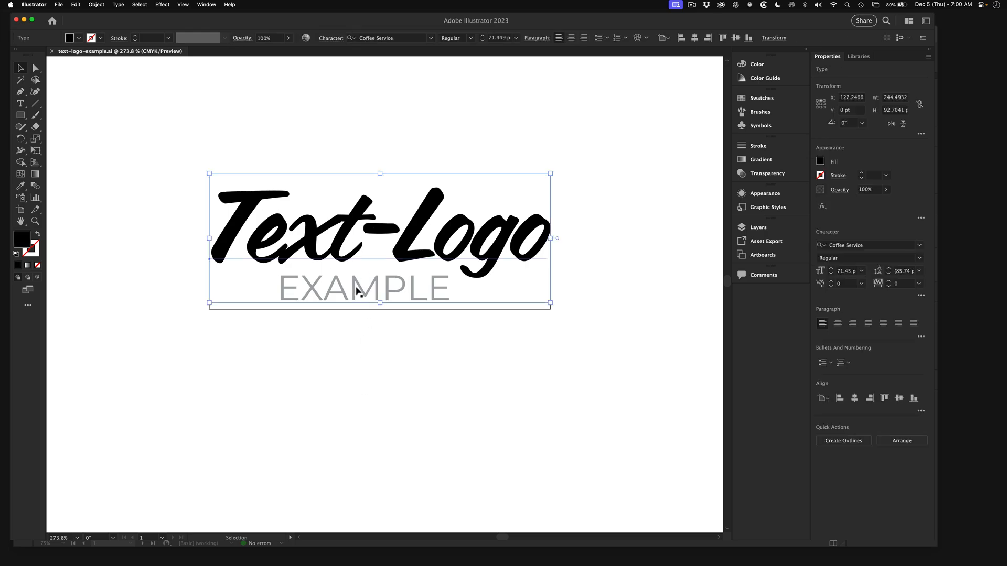
left_click(358, 288)
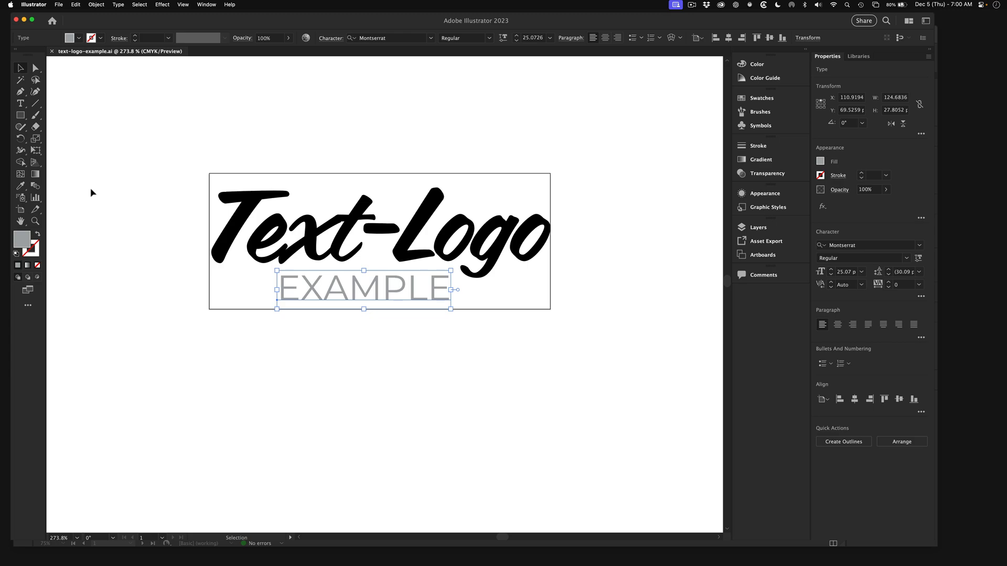
left_click(21, 103)
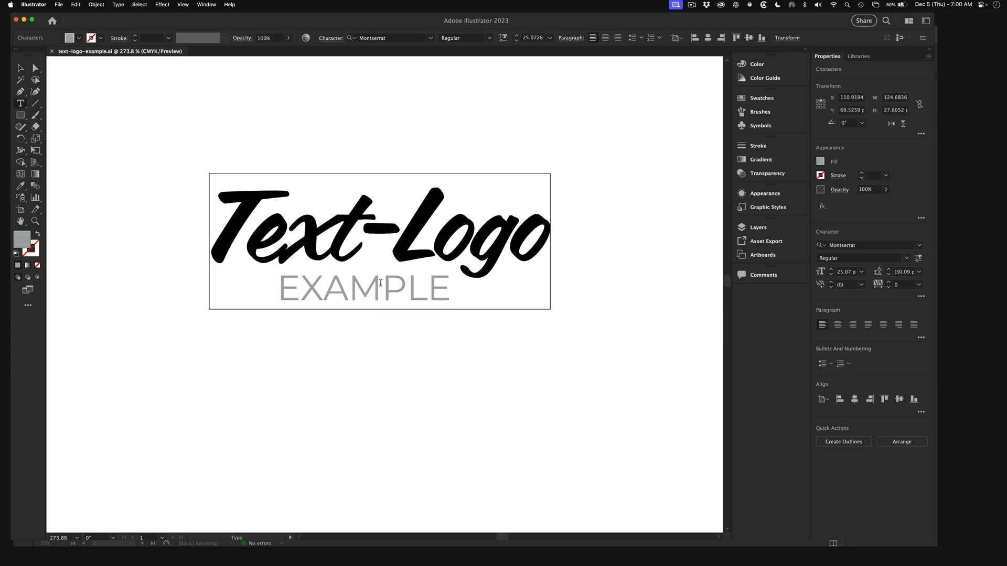
double_click(380, 283)
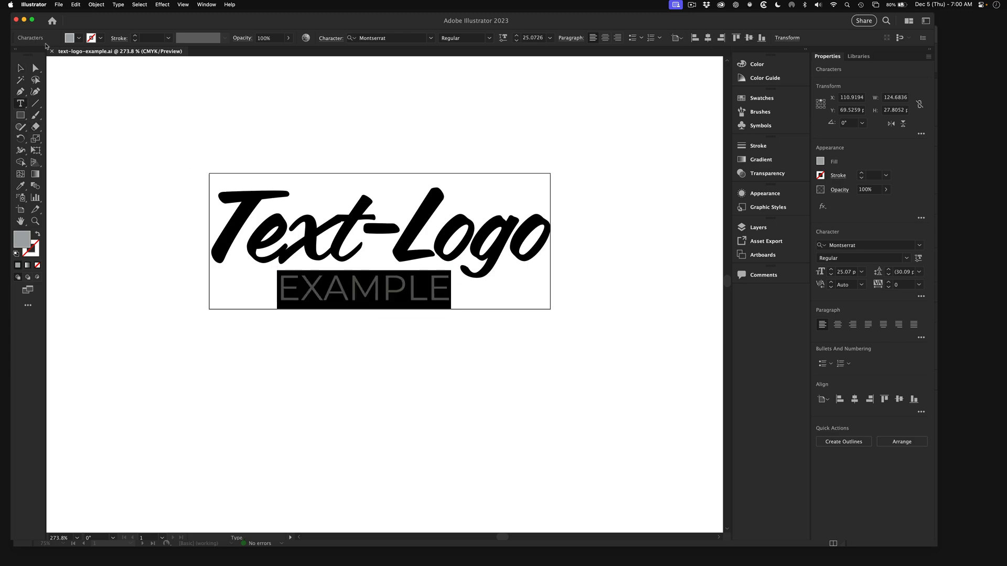
key("Escape")
left_click(351, 126)
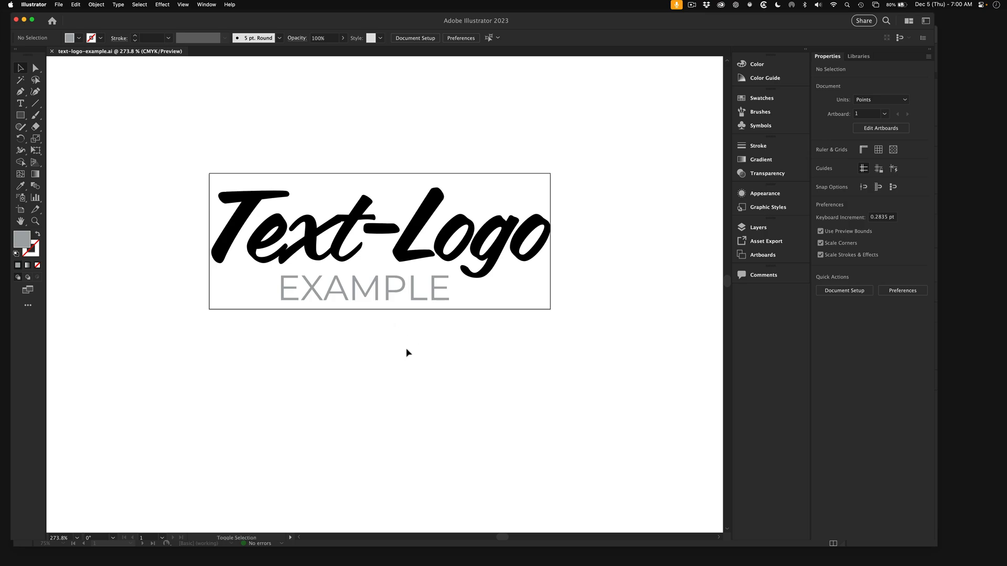
Step: Duplicate the logo's artboard together with its artwork directly below the original and check the artboard list
key("shift+o")
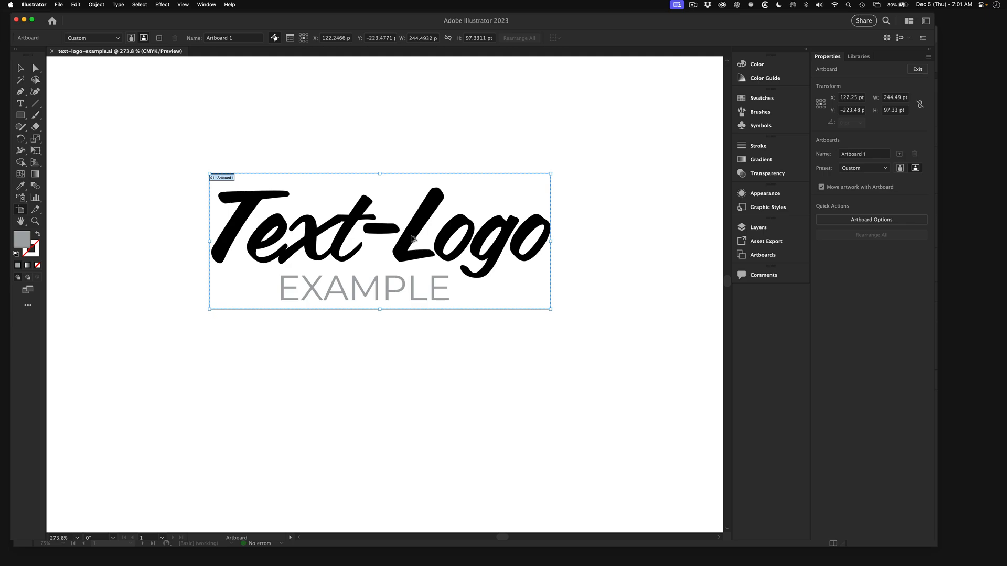
left_click_drag(412, 238, 412, 413)
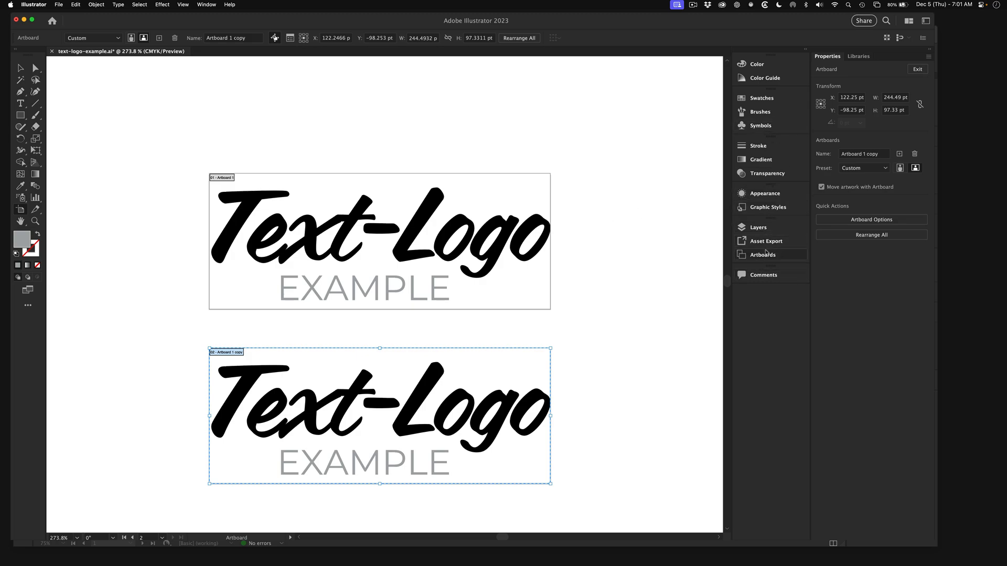
left_click(762, 255)
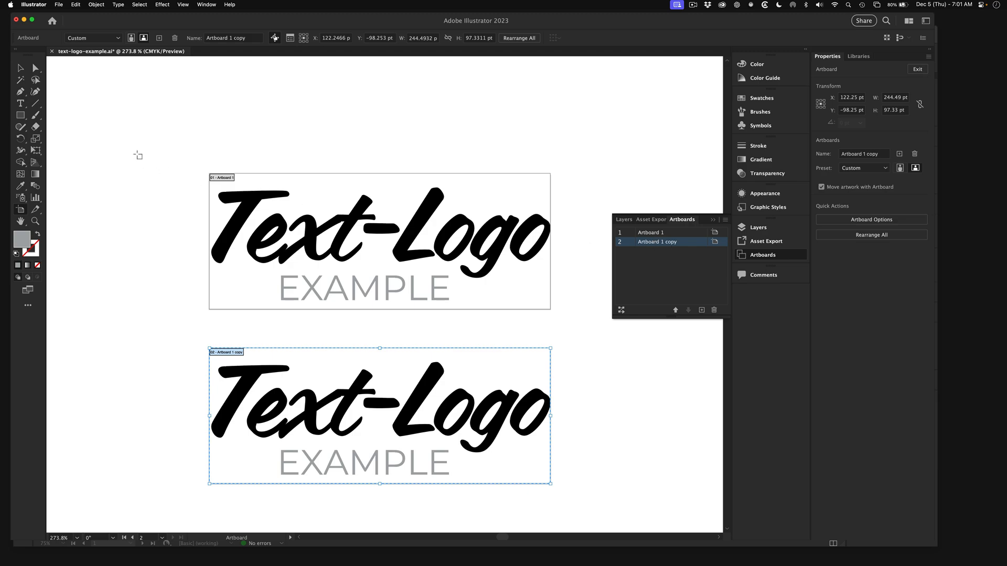
key("Escape")
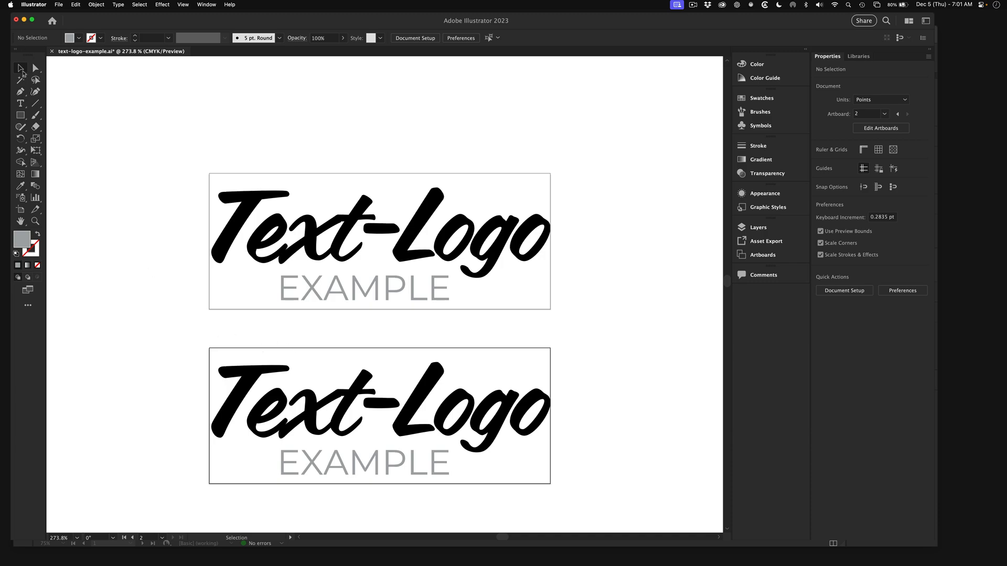
Step: Convert both text lines on the duplicated artboard to outlines and deselect them
left_click_drag(192, 328, 568, 501)
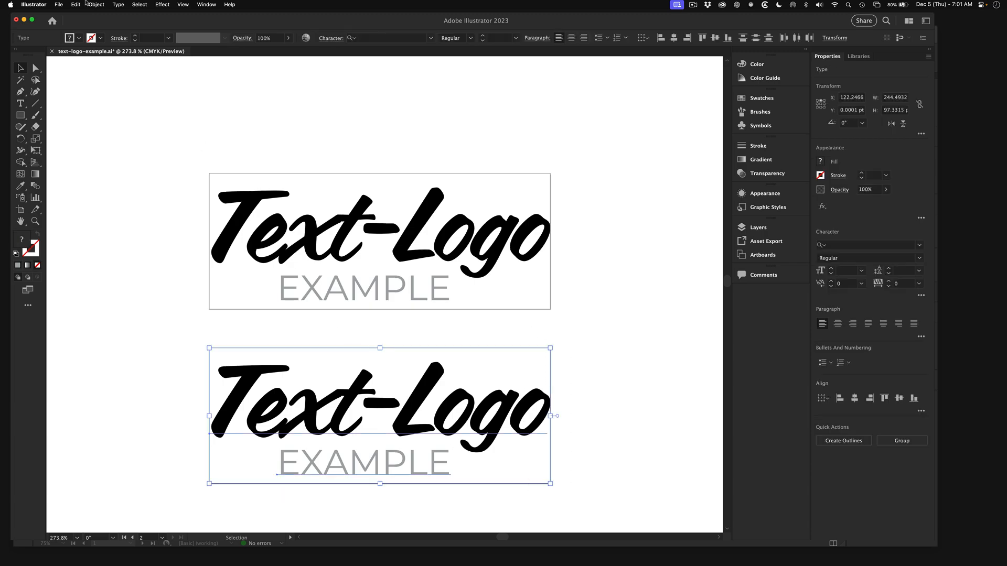
left_click(118, 5)
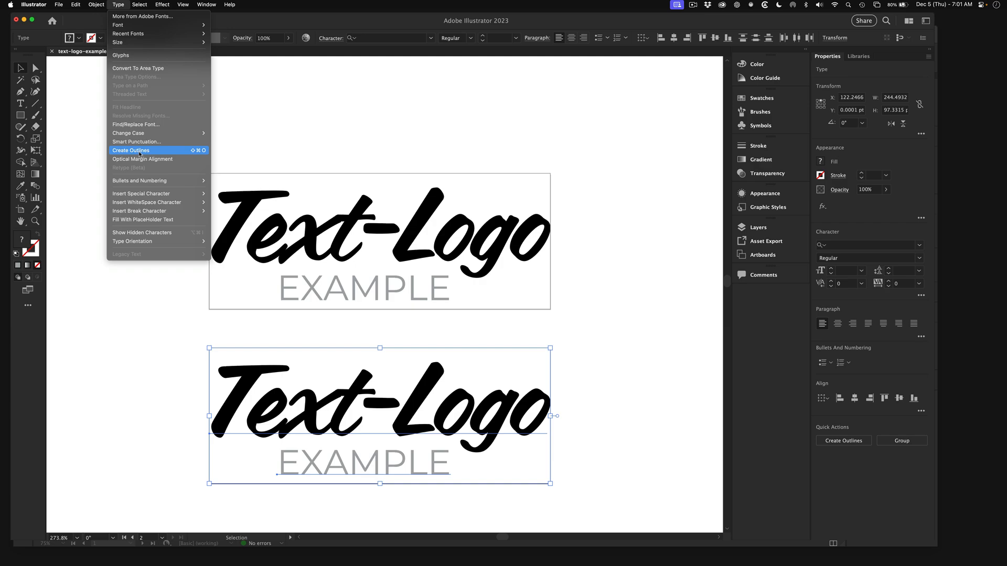
left_click(139, 153)
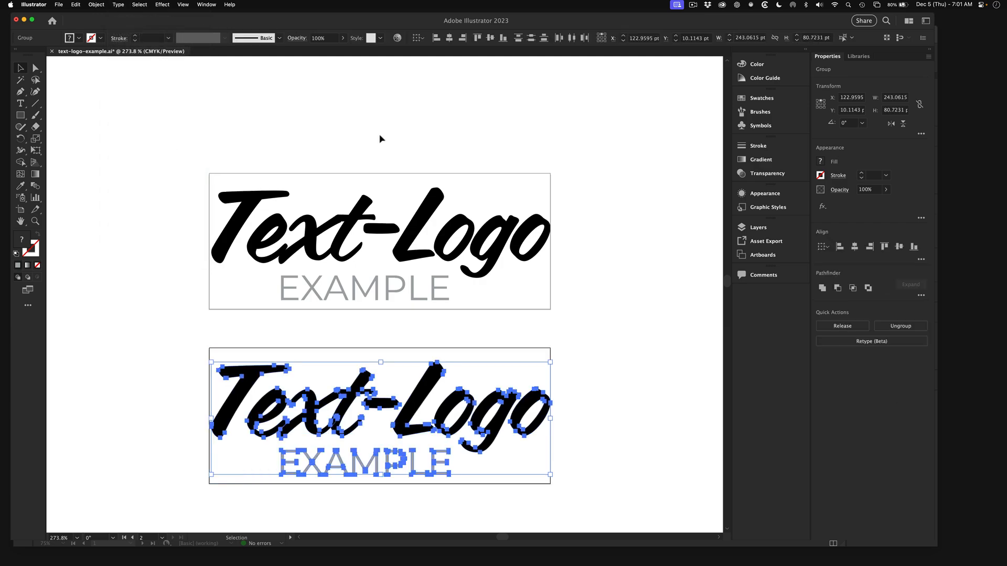
left_click(352, 355)
left_click(357, 396)
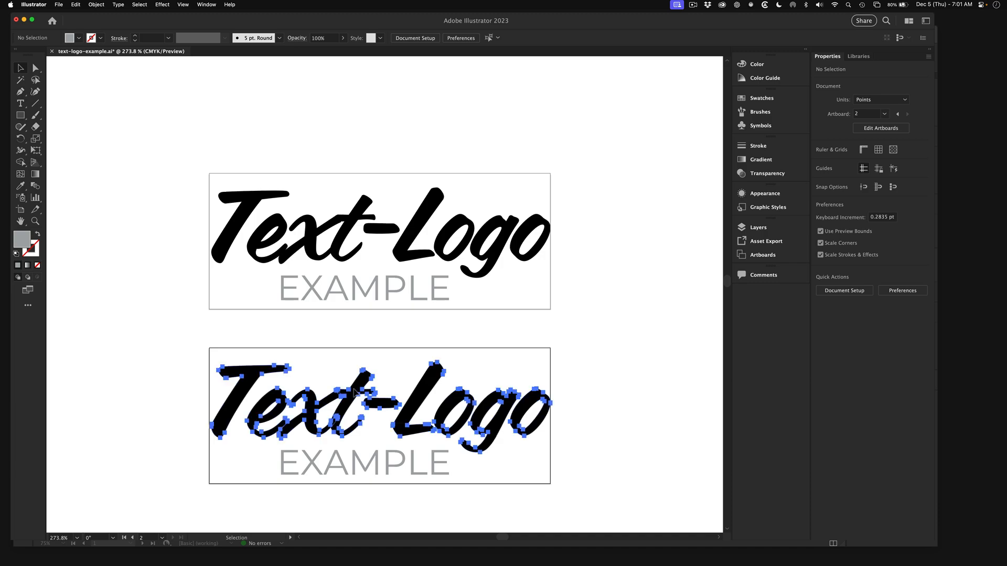
left_click(161, 356)
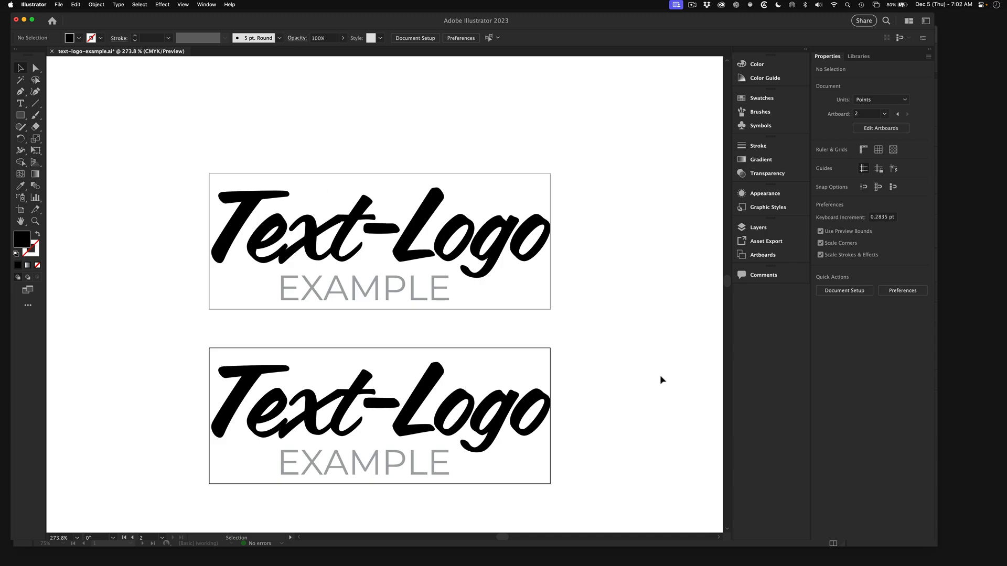
mouse_move(794, 564)
left_click(747, 551)
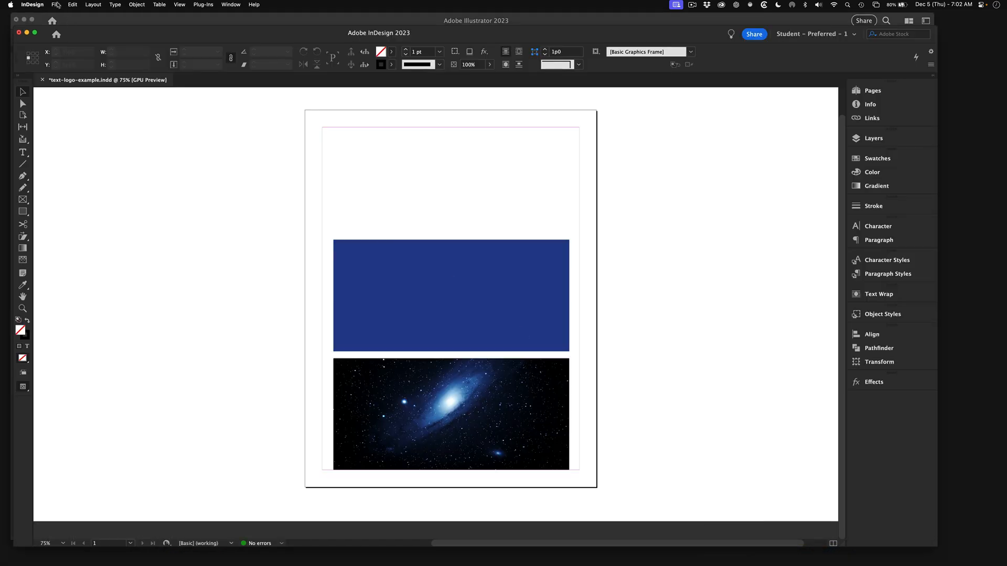
left_click(57, 5)
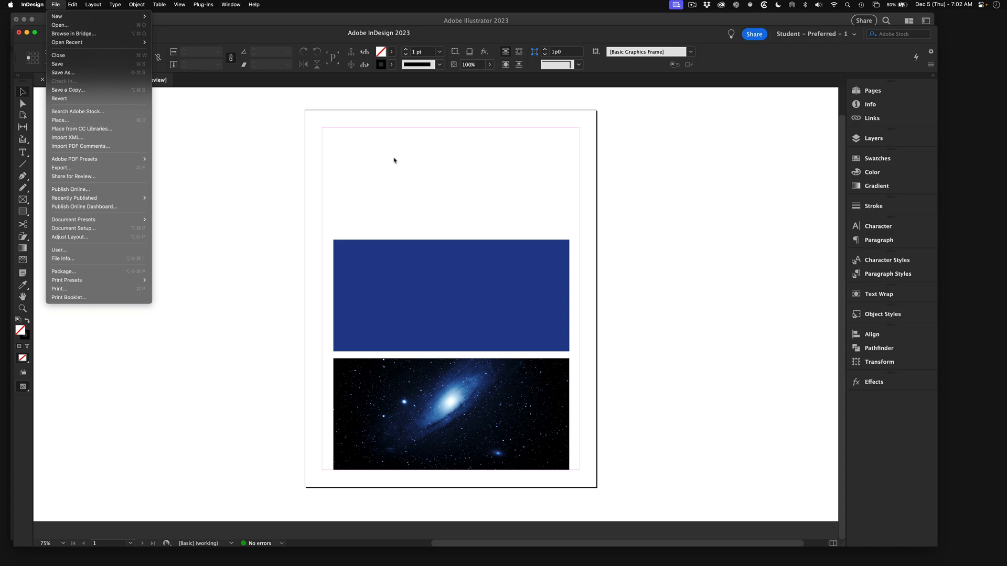
left_click(395, 161)
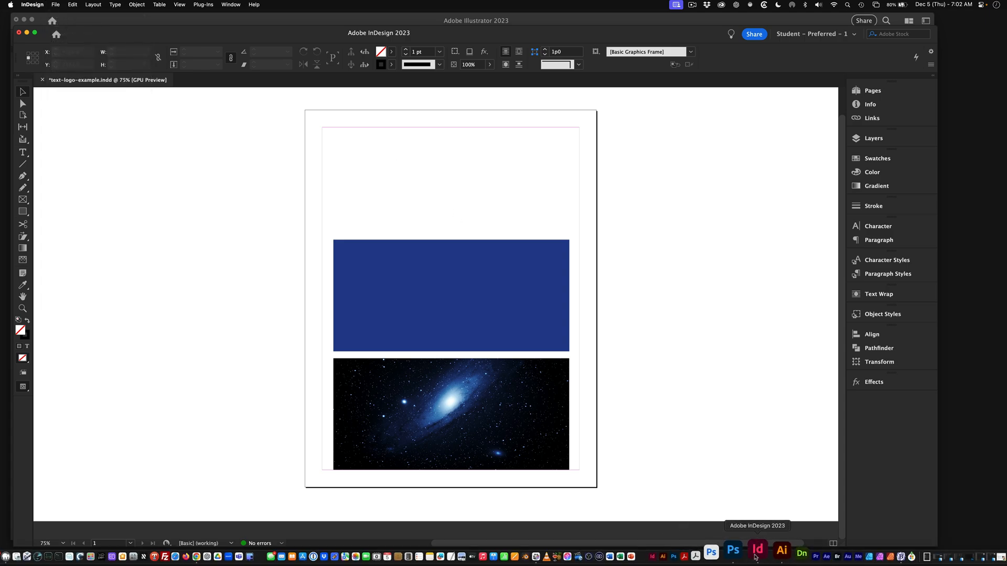
left_click(770, 550)
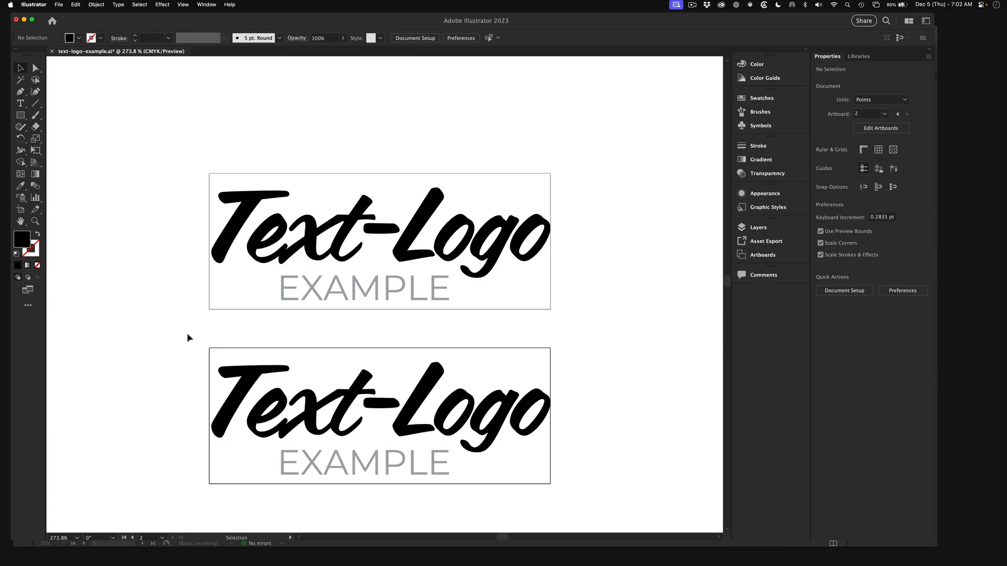
Step: Copy the complete outlined logo from the lower artboard
left_click_drag(188, 335, 596, 503)
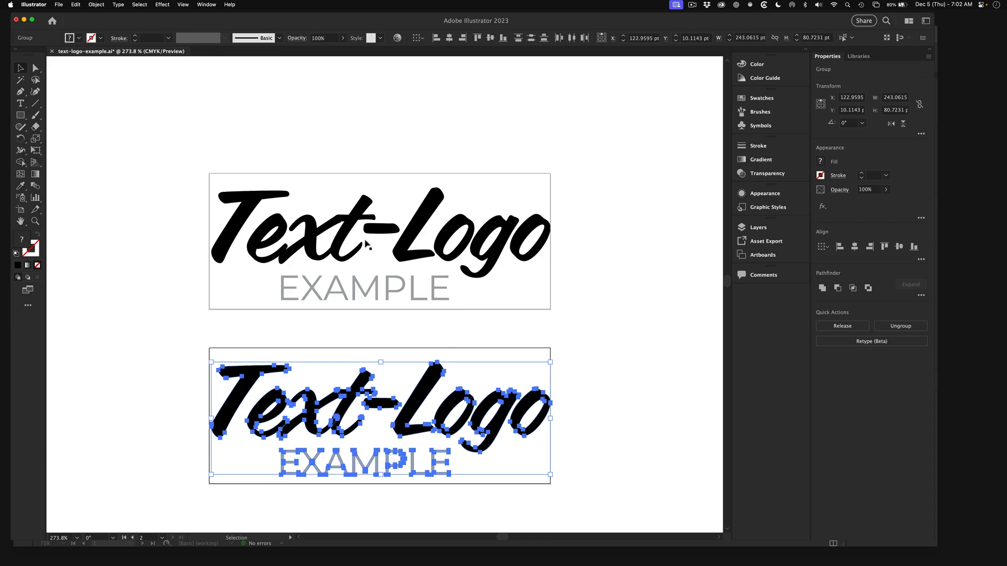
left_click(76, 4)
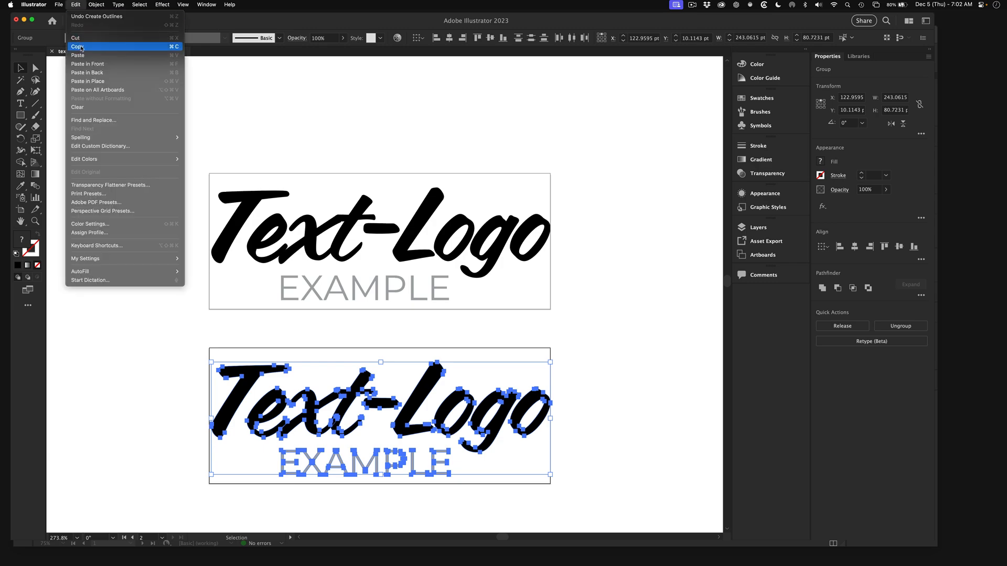
left_click(78, 47)
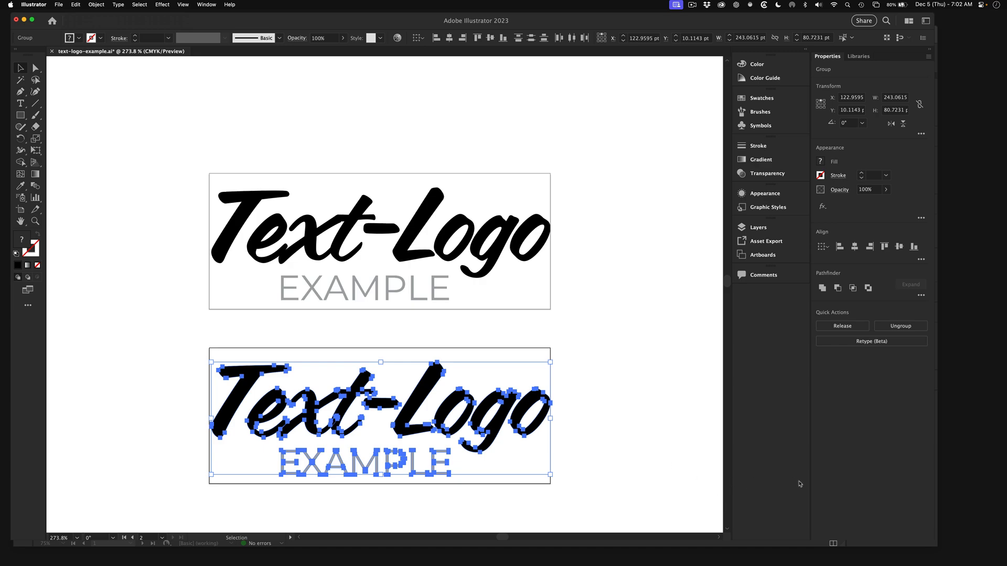
Step: Switch to InDesign, paste the outlined logo and move it to the white area above the blue rectangle
mouse_move(599, 21)
left_mouse_down()
mouse_move(601, 57)
mouse_move(605, 38)
mouse_move(586, 21)
left_mouse_up()
left_click(587, 30)
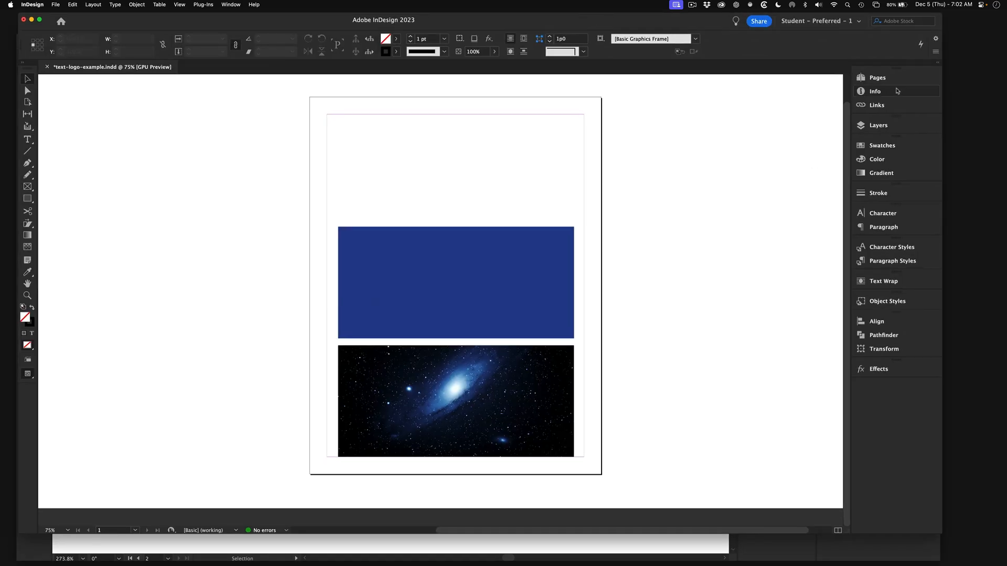
left_click(888, 77)
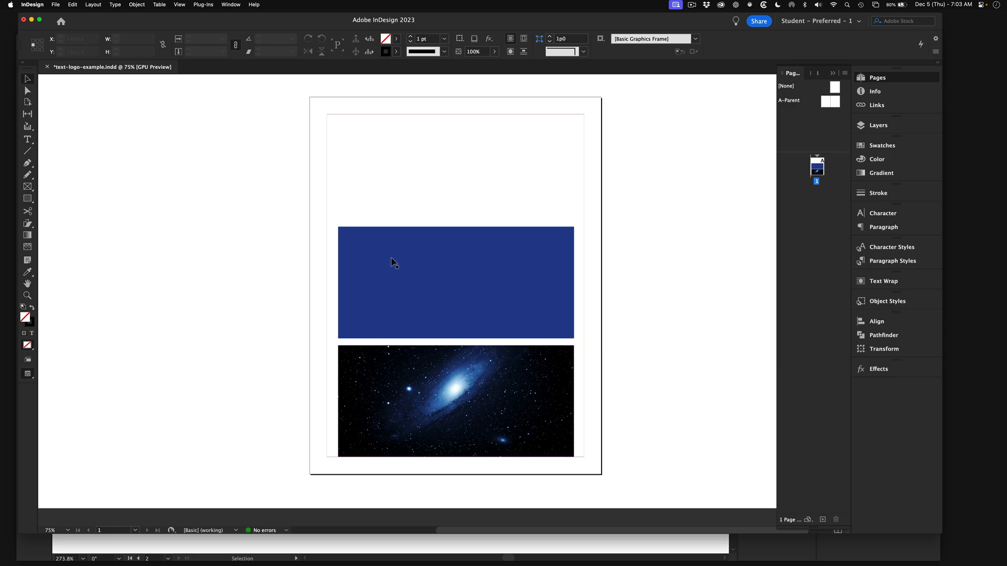
key("super+v")
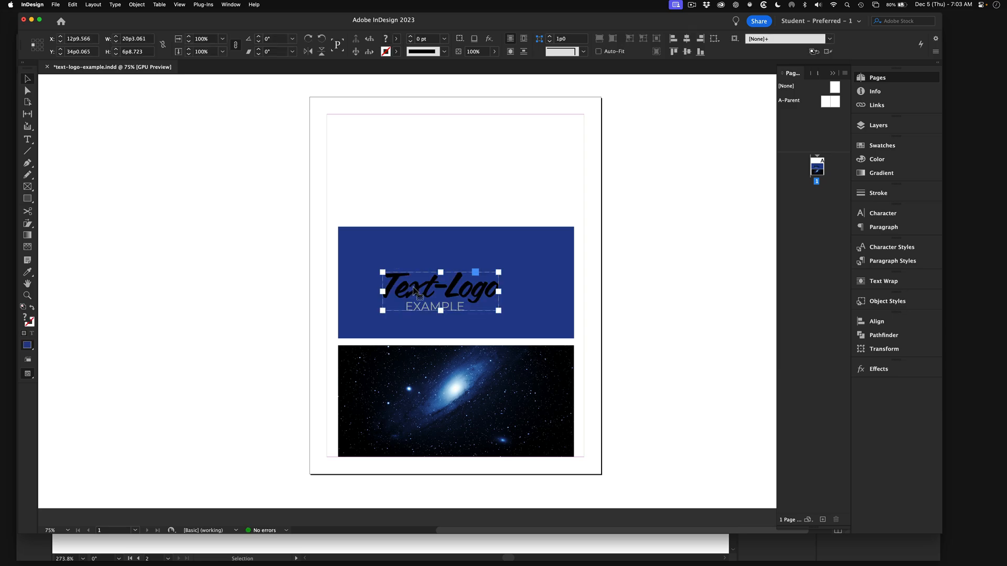
left_click_drag(414, 290, 429, 152)
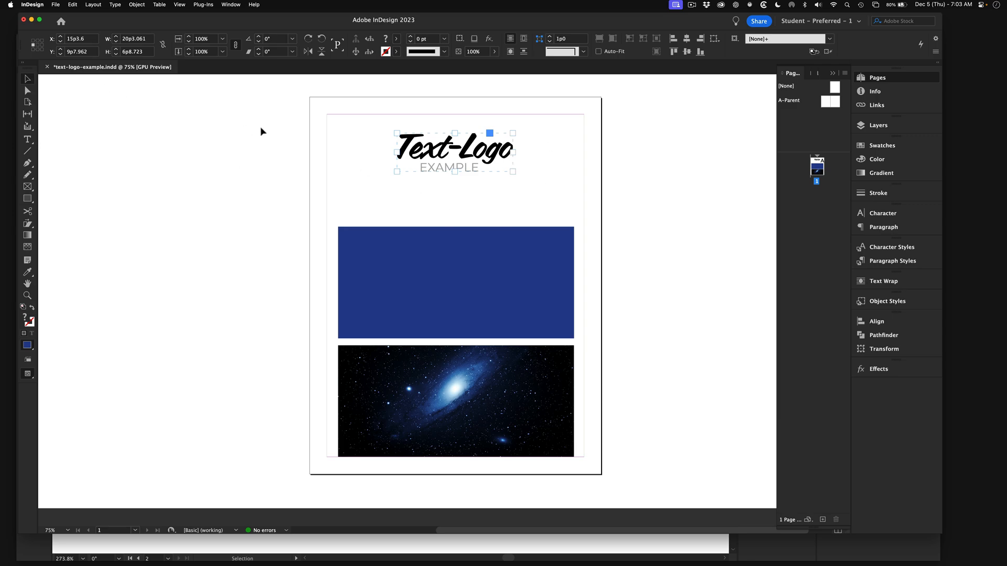
Step: Try magenta, yellow, red, green and dark blue swatches as the pasted logo's fill, finishing with cyan C=100 M=0 Y=0 K=0
left_click(883, 147)
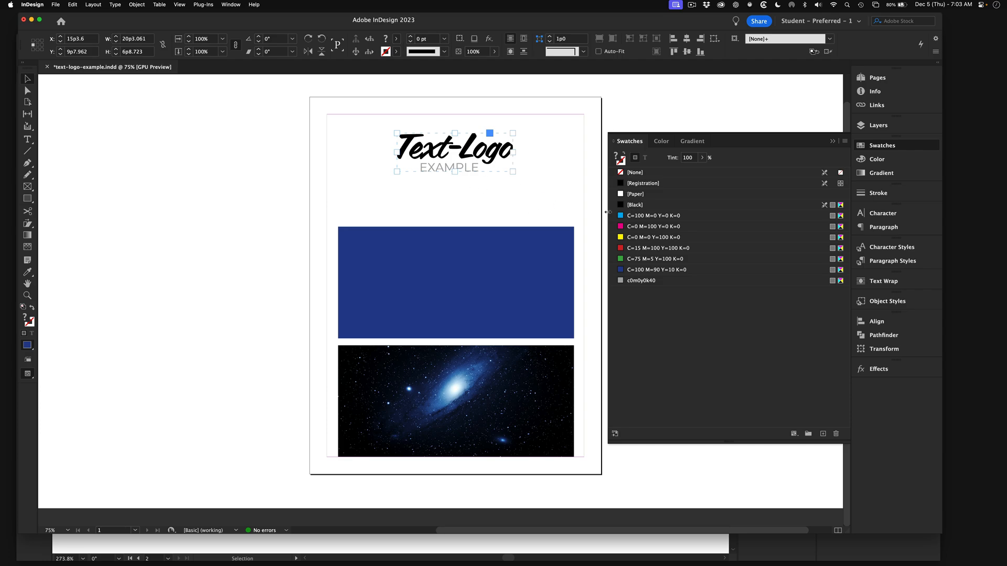
left_click(638, 216)
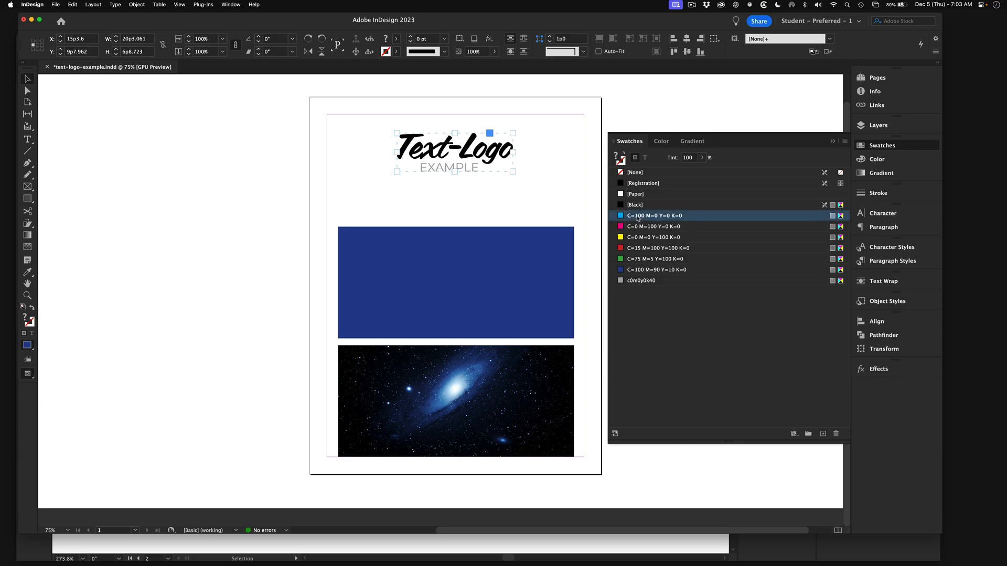
left_click(638, 226)
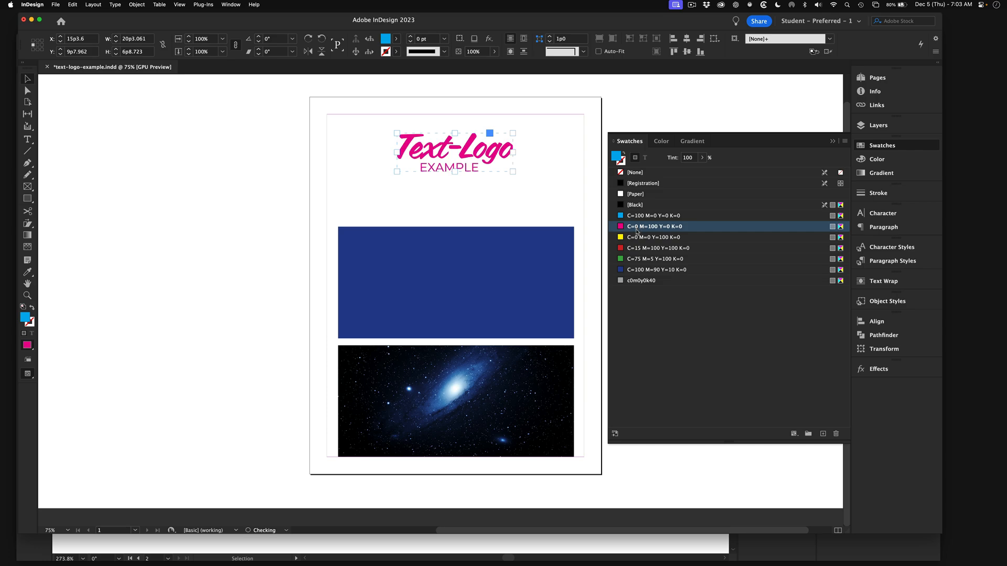
left_click(636, 237)
left_click(634, 248)
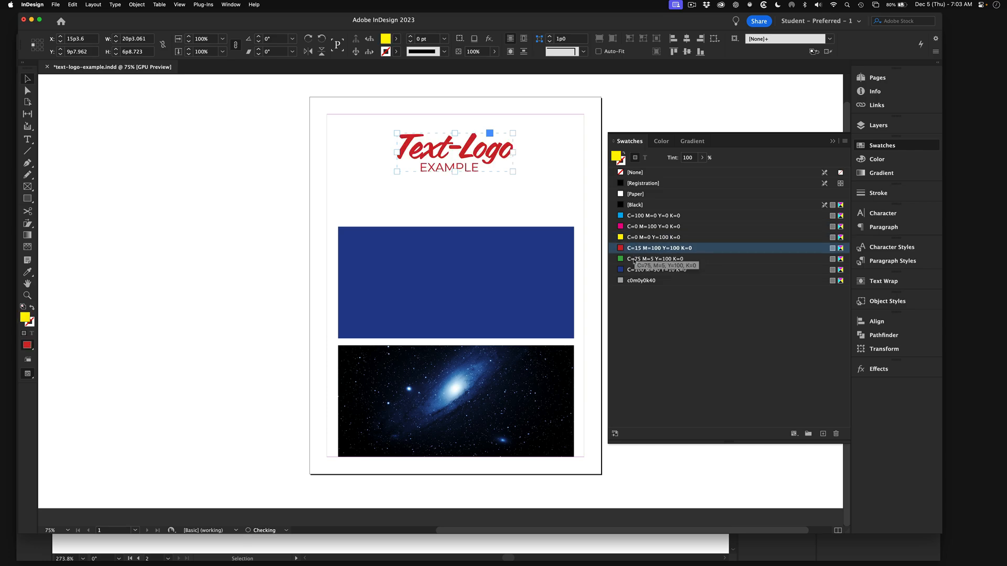
left_click(632, 259)
left_click(632, 270)
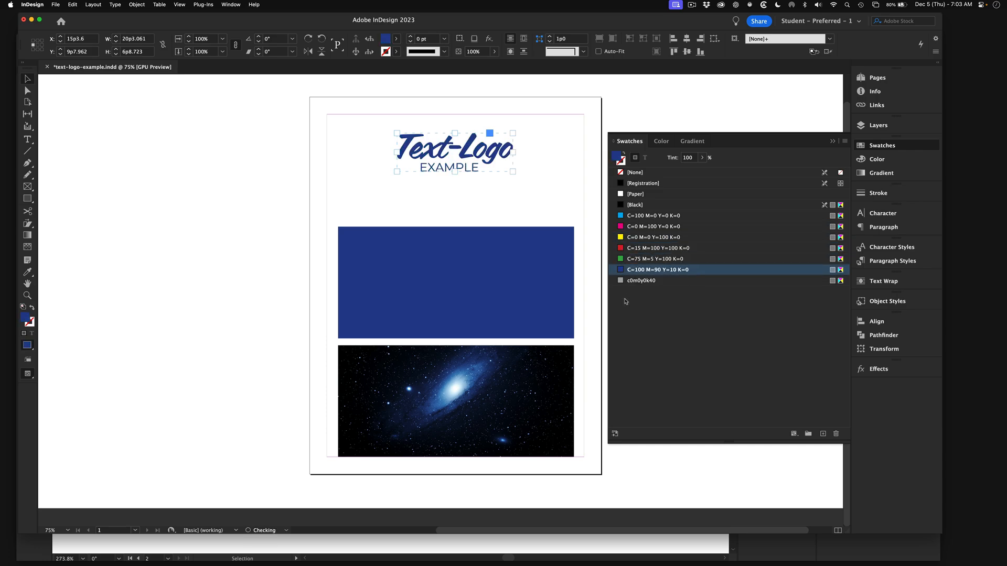
left_click(634, 259)
left_click(635, 248)
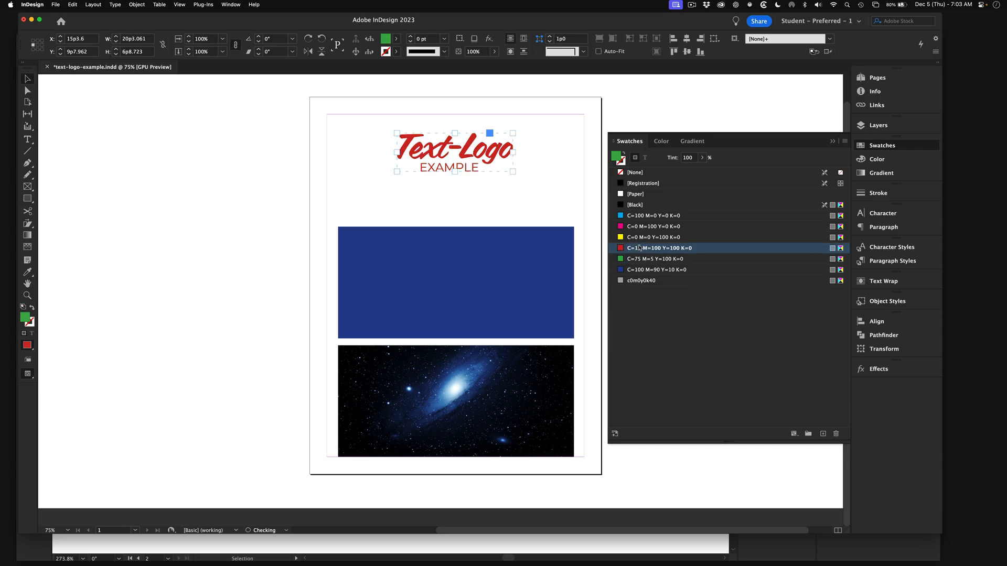
left_click(638, 237)
left_click(637, 226)
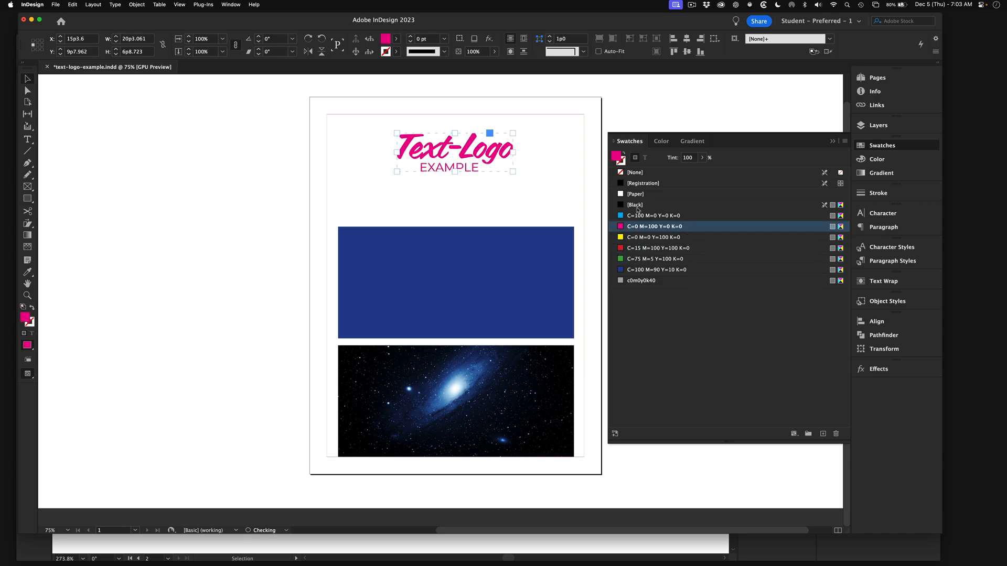
left_click(634, 216)
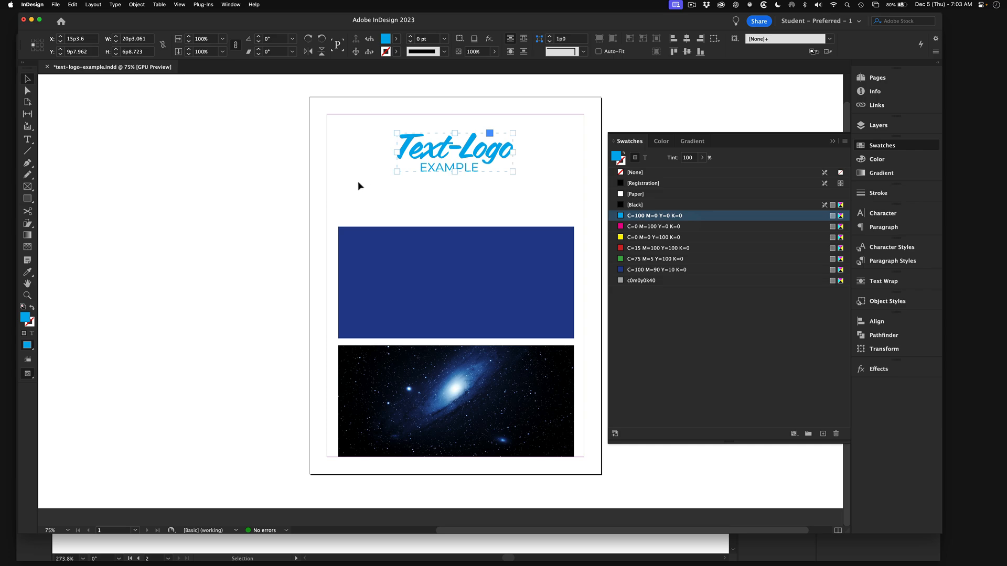
Step: Undo the trial swatch fills to restore the pasted logo's original colours, and deselect it
key("Down")
key("Down")
key("Down")
key("Down")
key("Down")
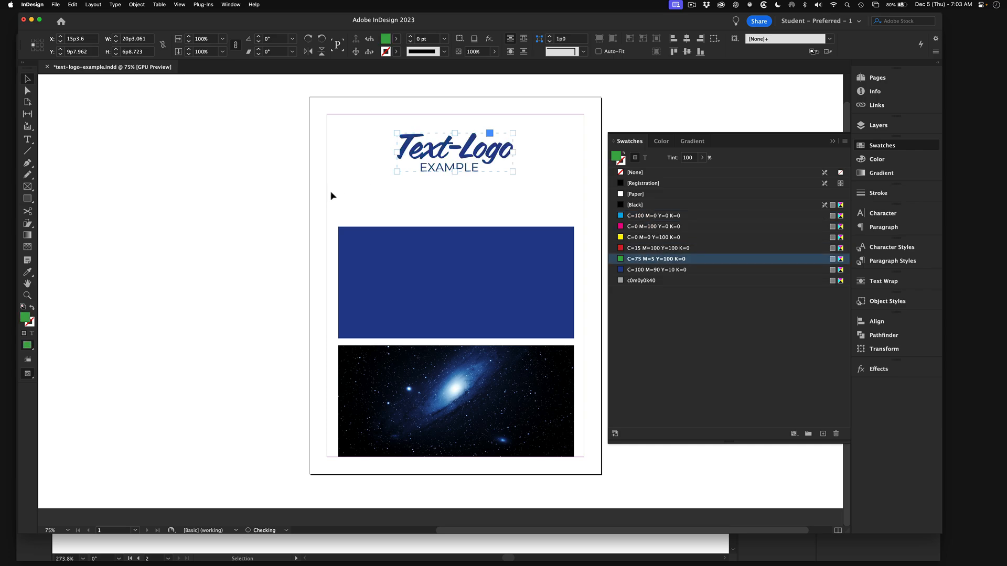
key("Up")
key("Up")
key("Up")
key("Up")
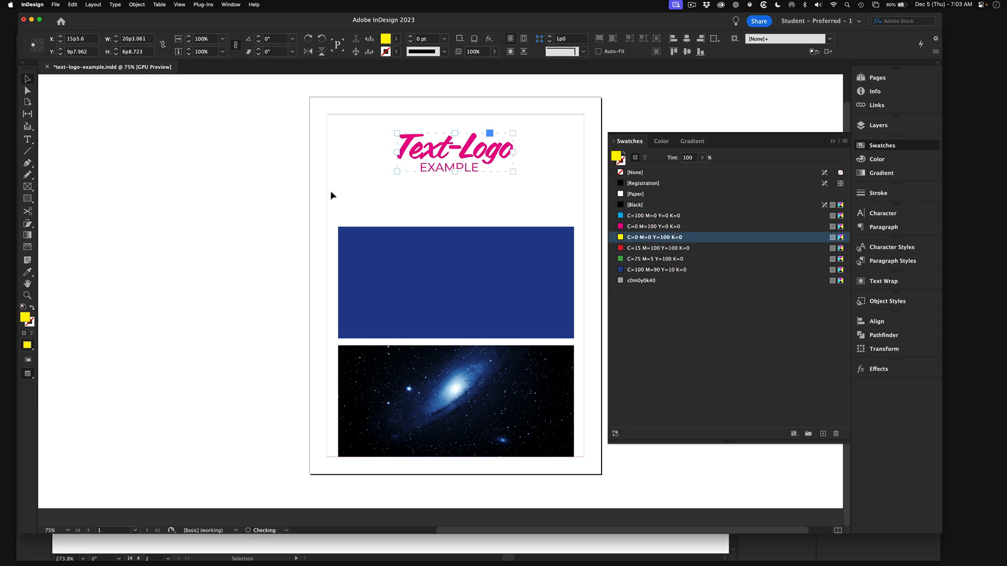
key("Up")
key("super+z")
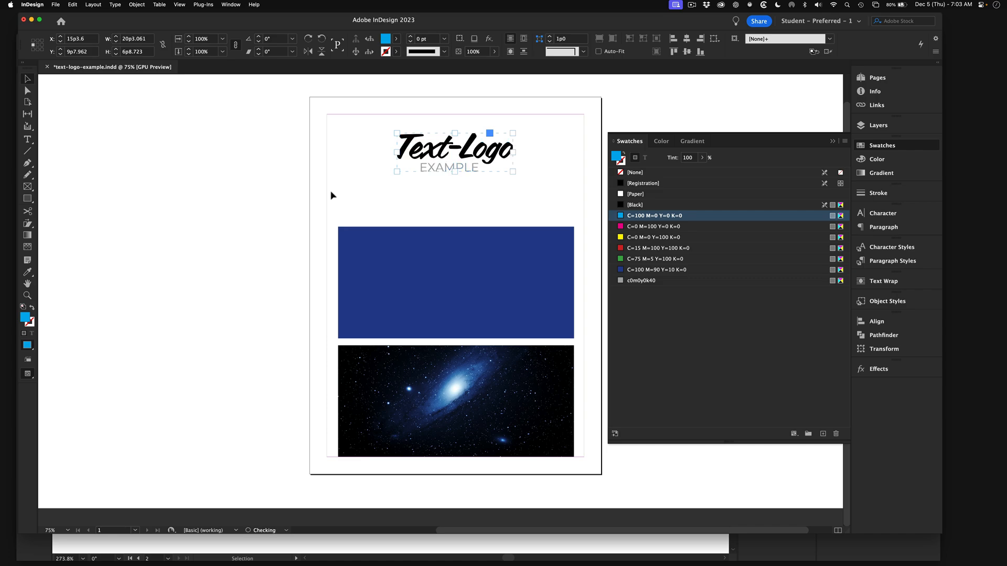
left_click(491, 194)
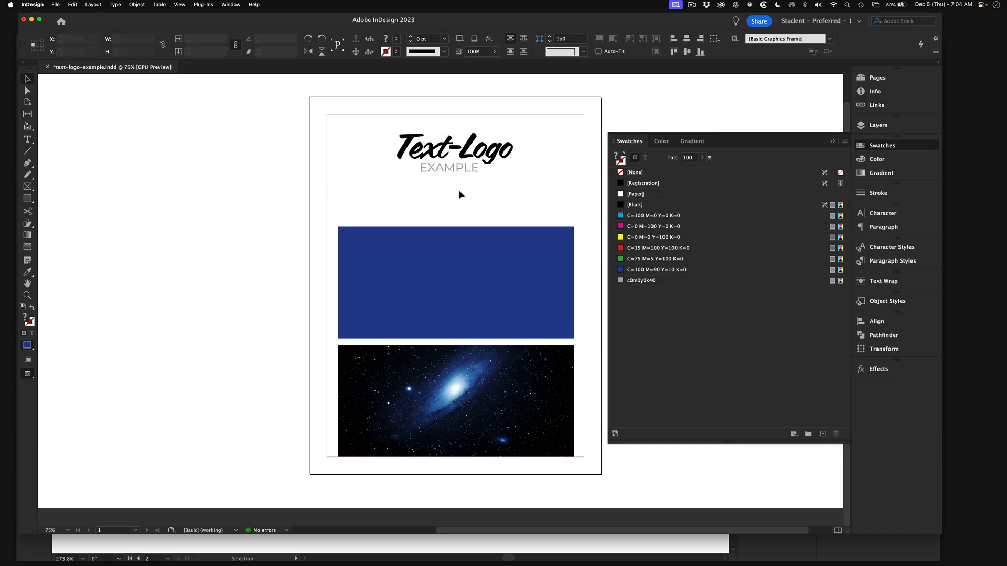
Step: Select only the EXAMPLE letter outlines in the pasted logo and fill them with the red C=15 M=100 Y=100 K=0 swatch
left_click(30, 92)
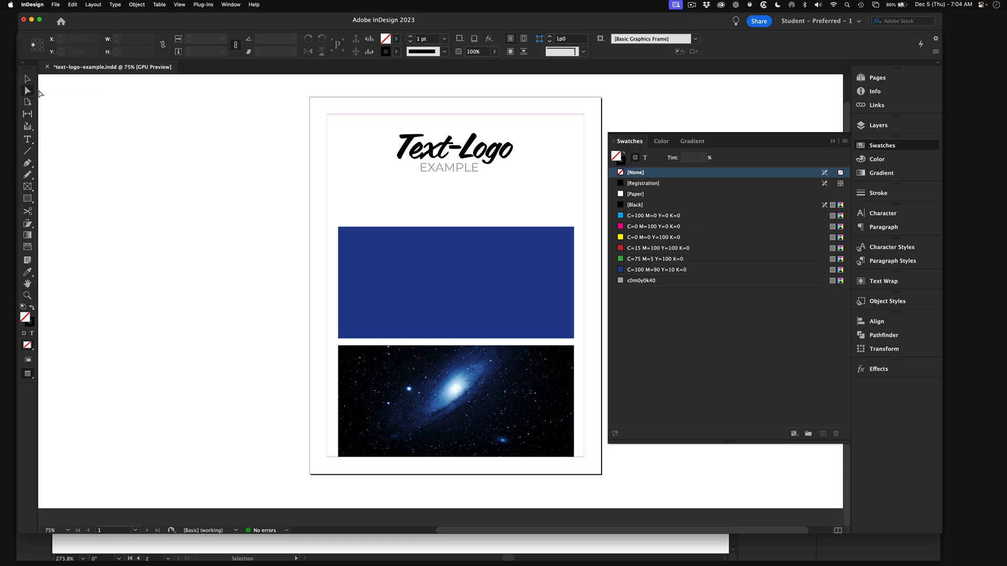
left_click_drag(474, 155, 581, 227)
left_click_drag(494, 177, 464, 240)
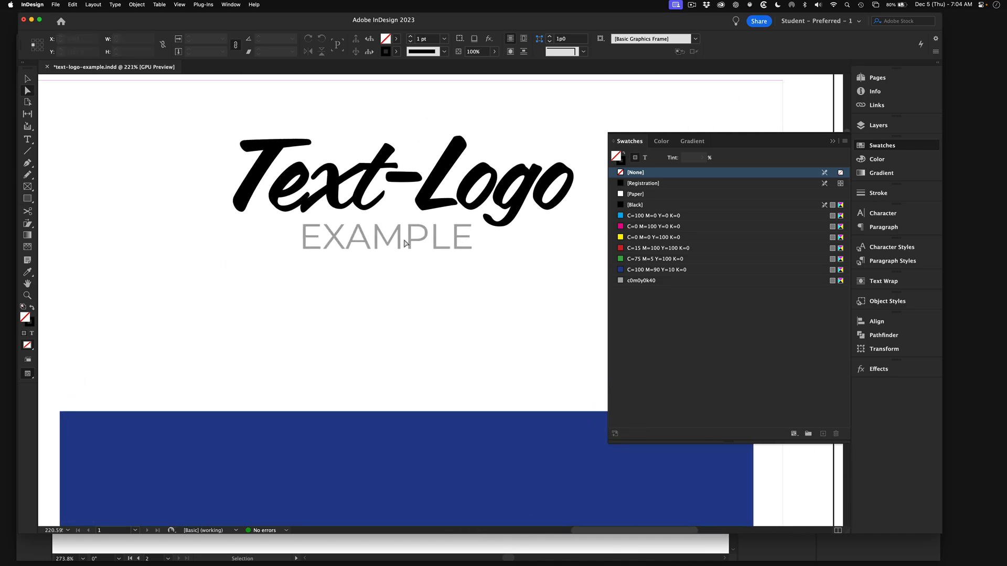
scroll(389, 202, "up", 5)
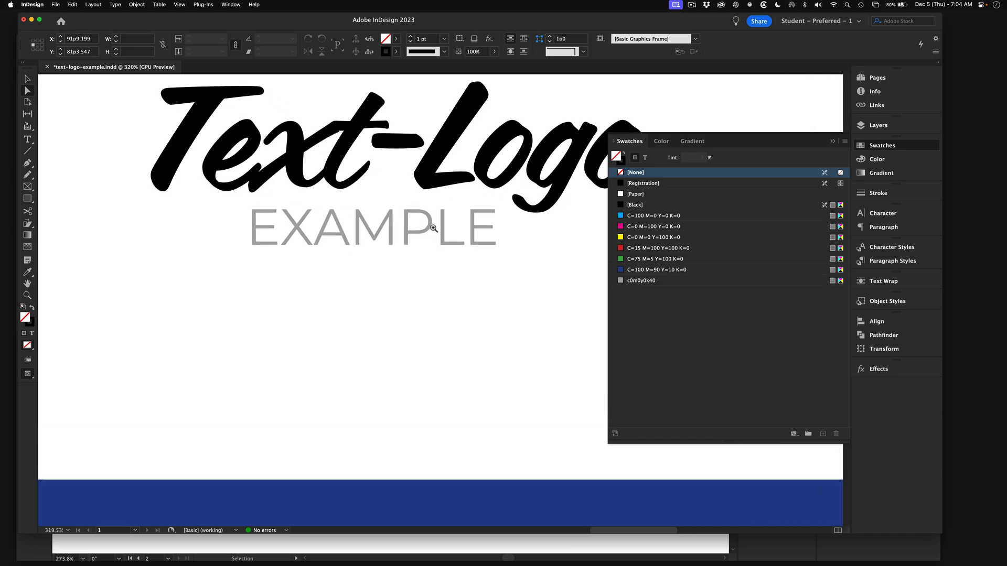
left_click_drag(421, 229, 371, 285)
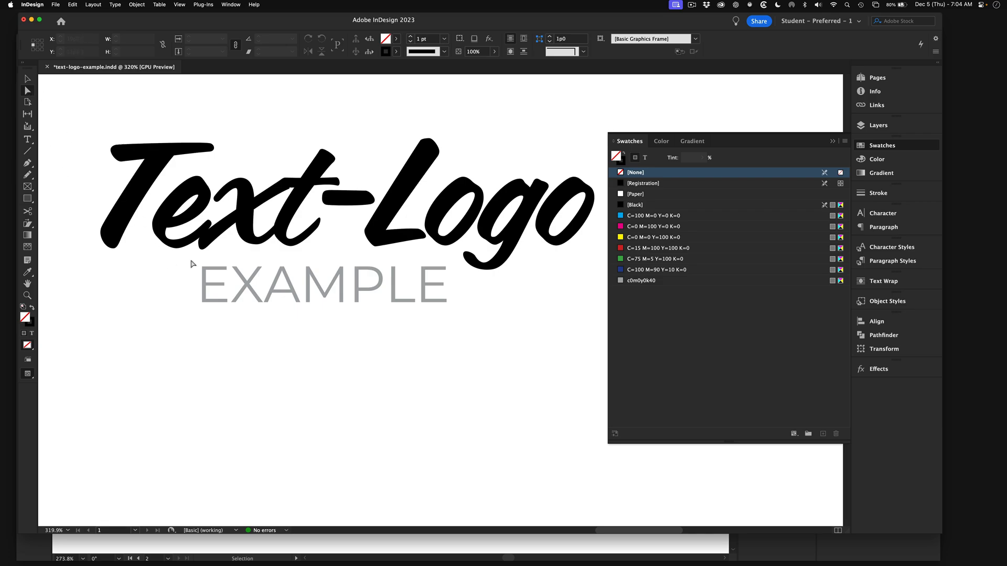
left_click_drag(191, 261, 452, 319)
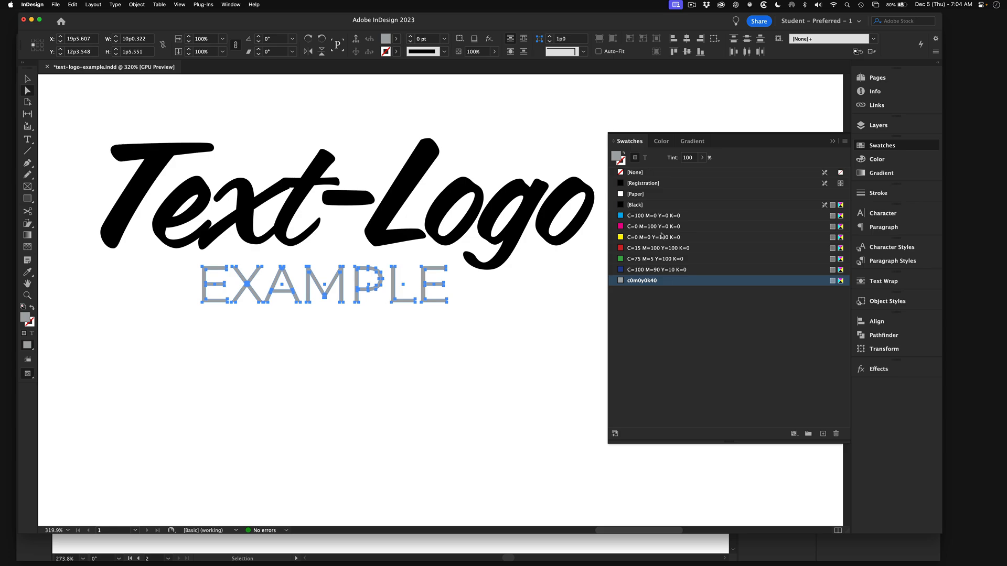
left_click(636, 249)
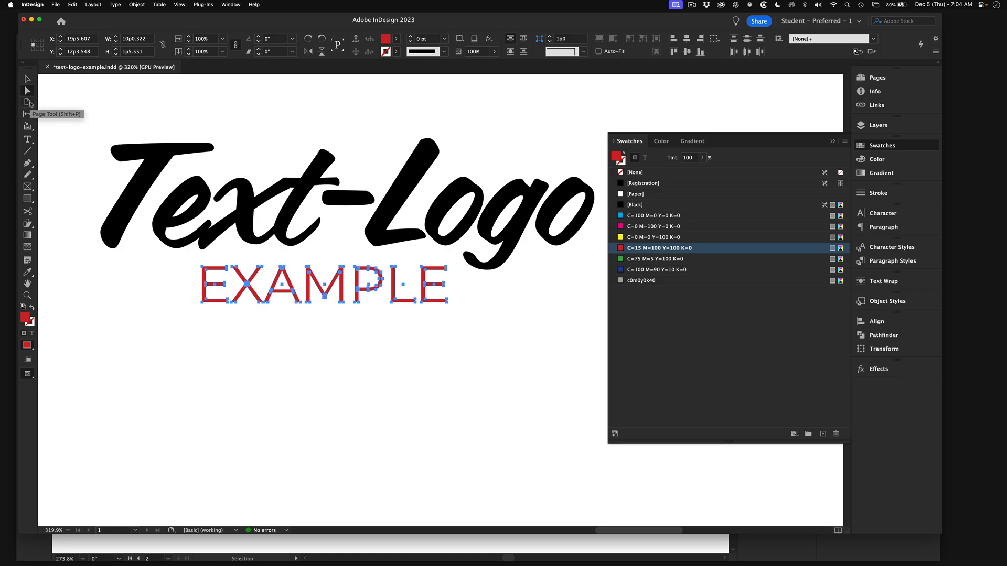
Step: Fill all the Text-Logo letter outlines with the green C=75 M=5 Y=100 K=0 swatch and deselect them
left_click_drag(74, 92, 422, 254)
left_click(660, 205)
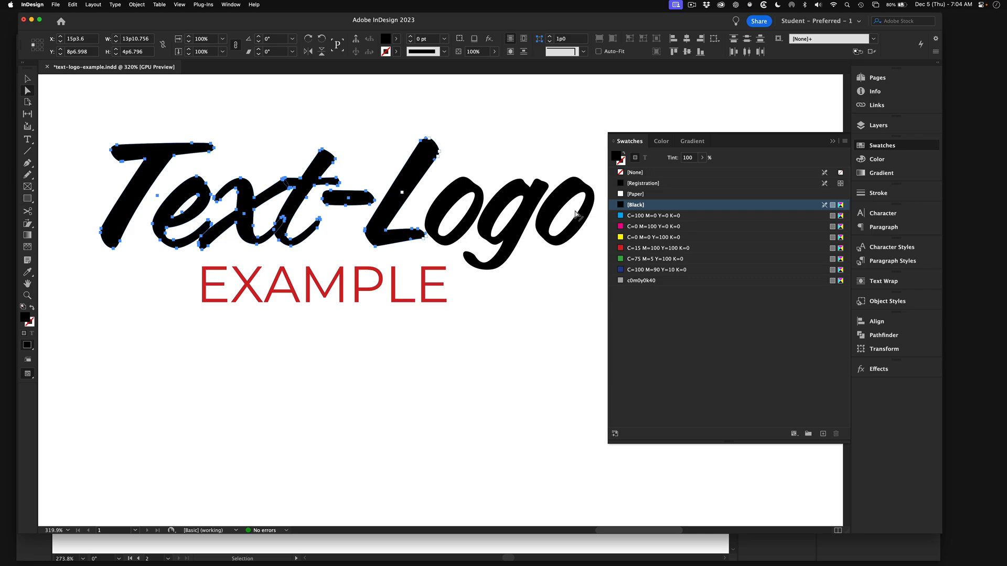
left_click(637, 259)
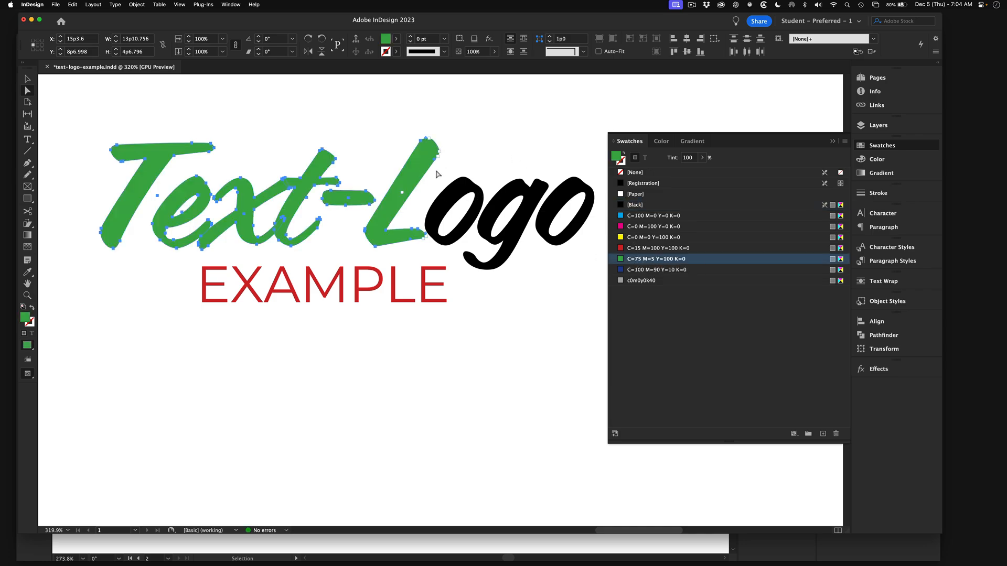
left_click_drag(438, 173, 583, 262)
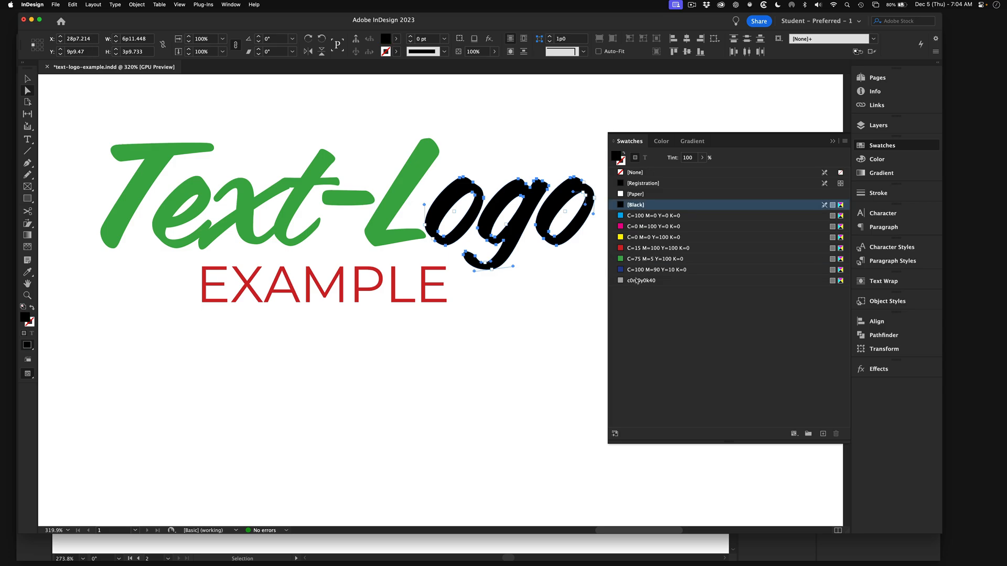
left_click(652, 259)
left_click(534, 336)
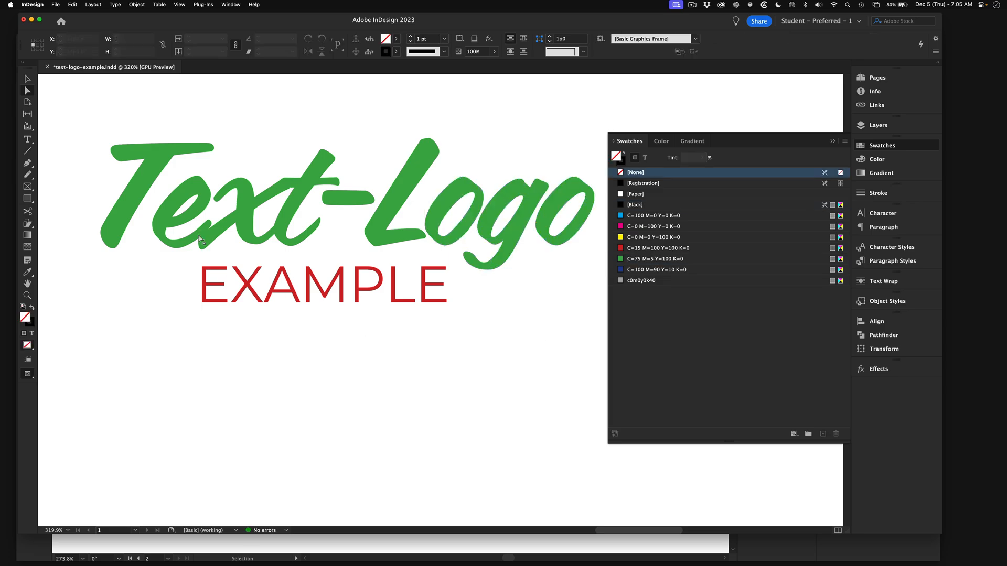
Step: Try red on the letter x of Text-Logo, settle on the magenta C=0 M=100 Y=0 K=0 swatch and deselect it
left_click(243, 204)
left_click(653, 248)
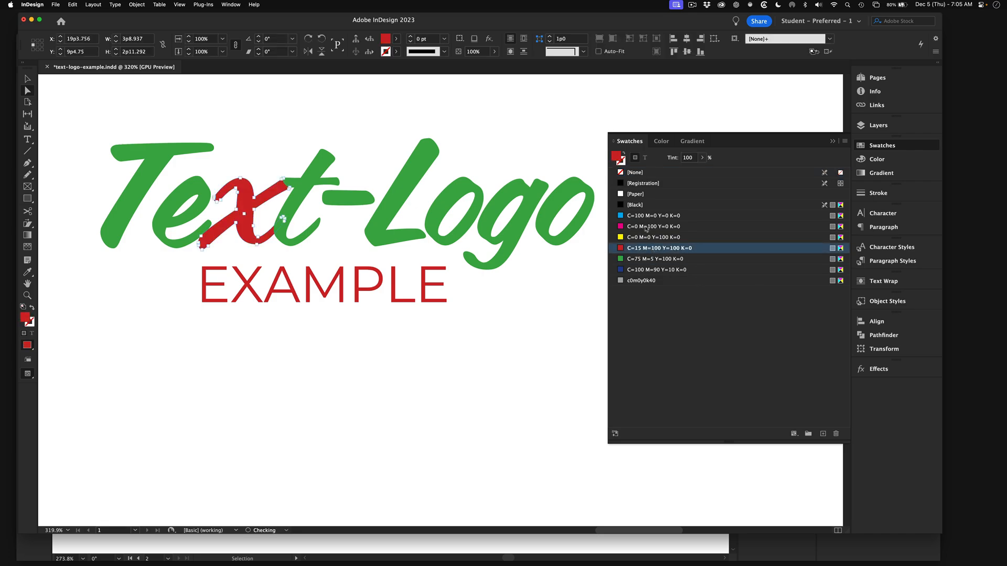
left_click(647, 227)
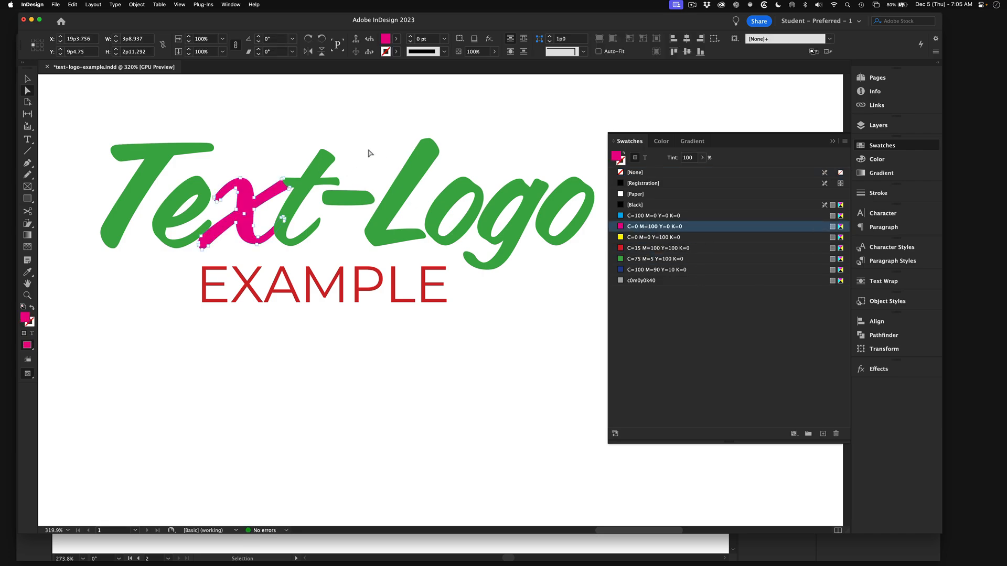
left_click(143, 110)
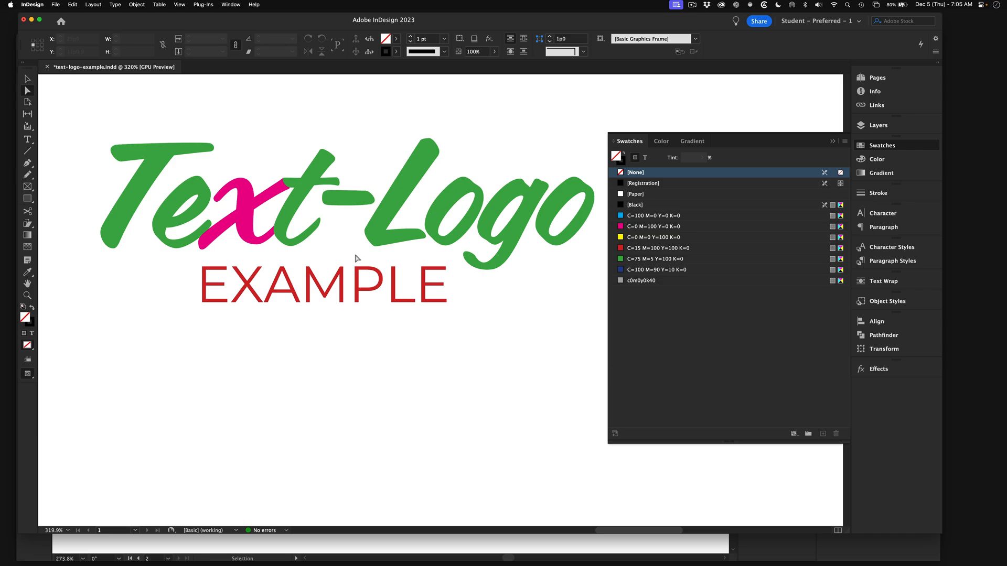
Step: Select the blue rectangle together with the galaxy image and create a new layer above Layer 1
left_click(397, 314, "alt+super")
left_click(395, 323, "alt+super")
left_click(395, 324, "alt+super")
left_click_drag(425, 306, 344, 261)
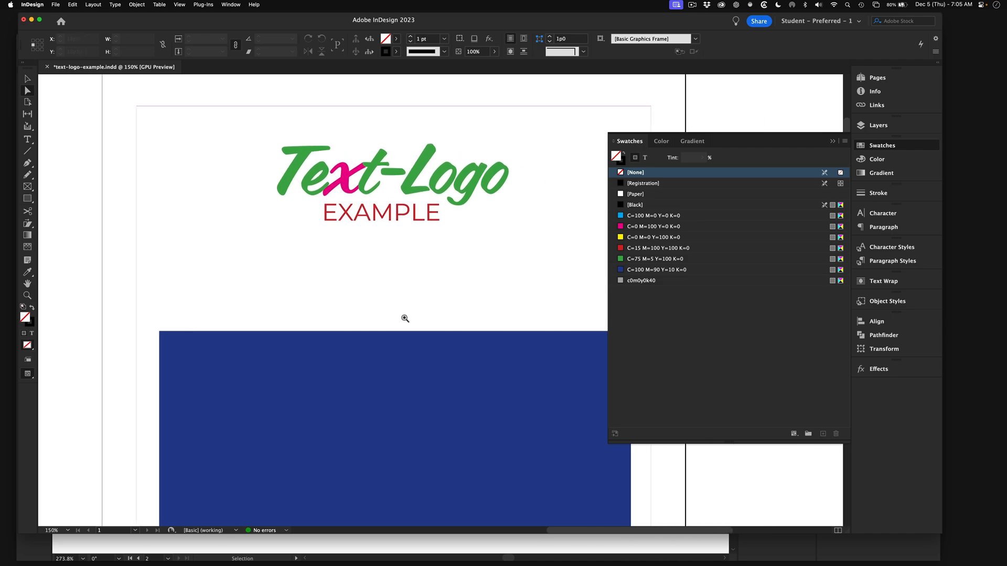
left_click(434, 340, "alt+super")
left_click_drag(449, 262, 406, 254)
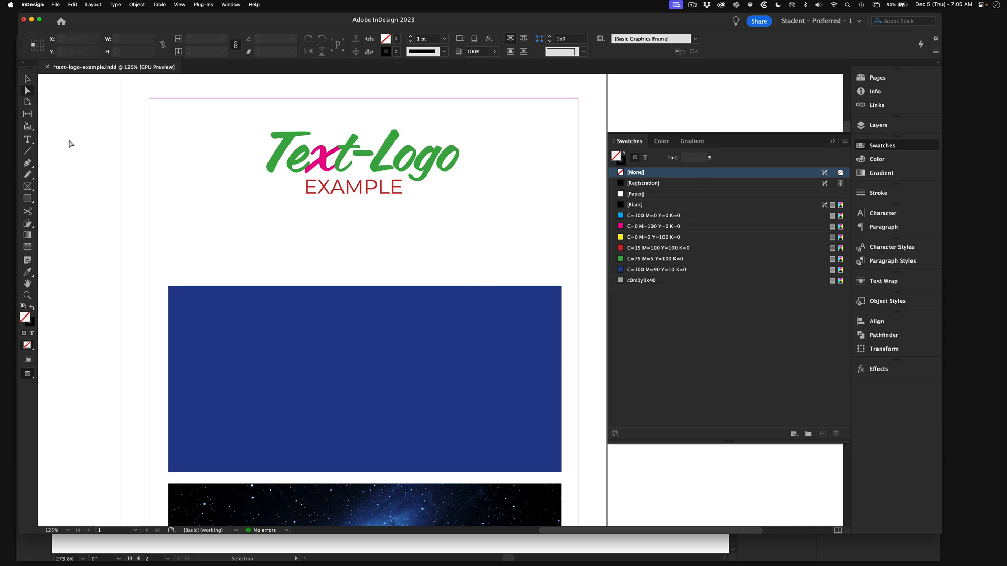
left_click(29, 79)
scroll(330, 315, "down", 5)
left_click(358, 213)
left_click(379, 380, "shift")
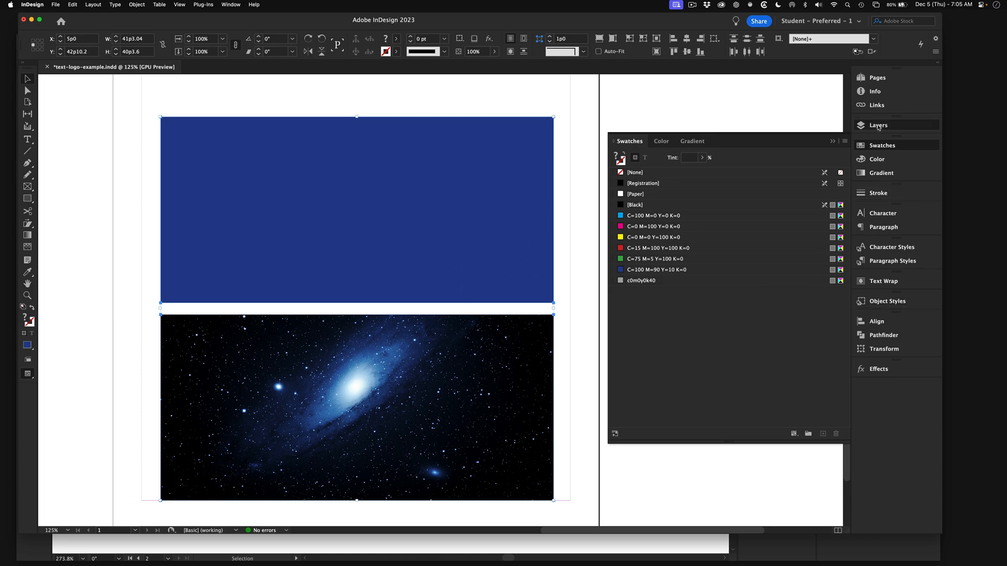
left_click(878, 126)
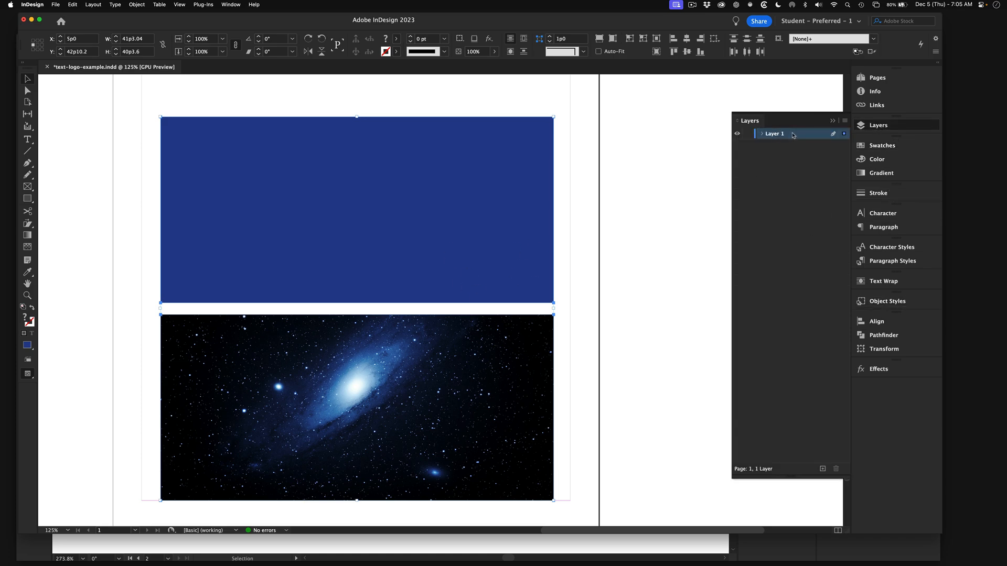
left_click(822, 470)
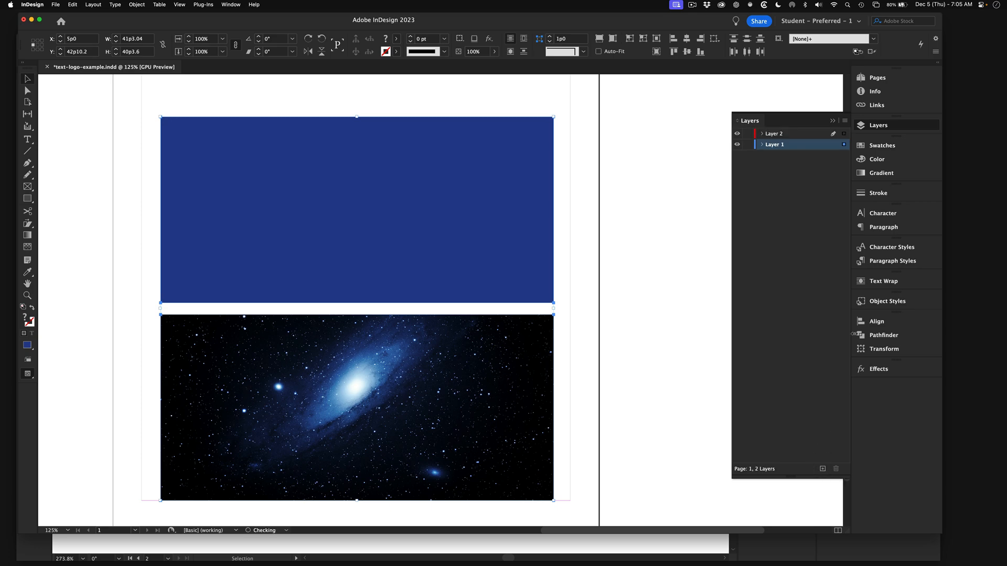
Step: Reselect the blue rectangle and the galaxy image and move both from Layer 1 to Layer 2
left_click(614, 234)
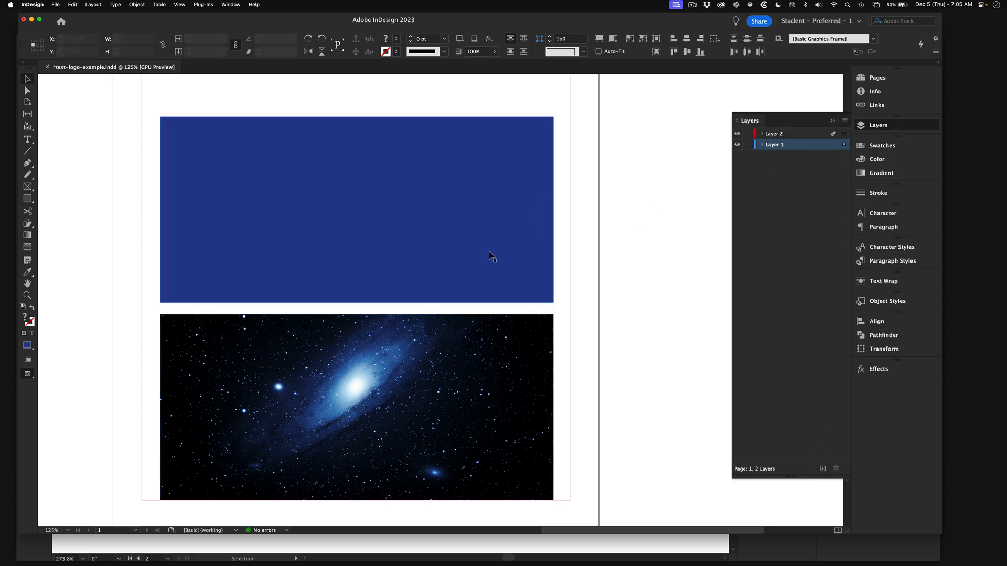
left_click(300, 227)
left_click(313, 409, "shift")
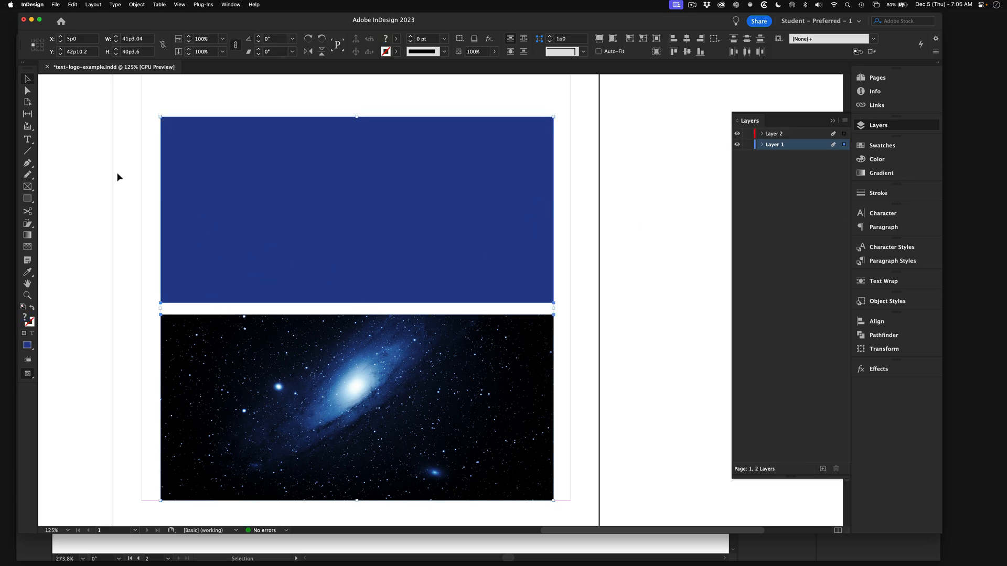
left_click_drag(151, 174, 415, 388)
key("super+shift+a")
left_click(208, 254)
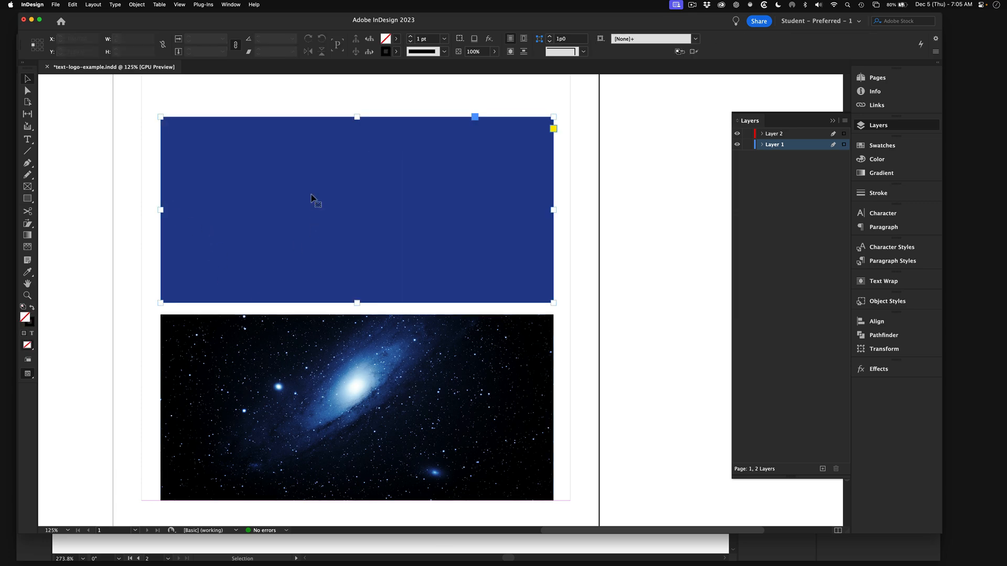
left_click(285, 376, "shift")
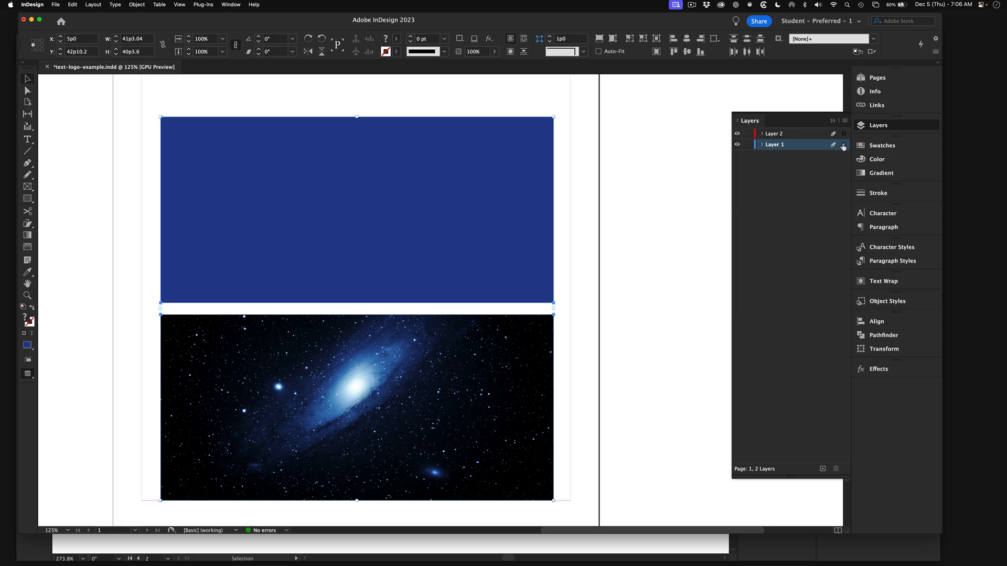
left_click_drag(843, 137, 843, 134)
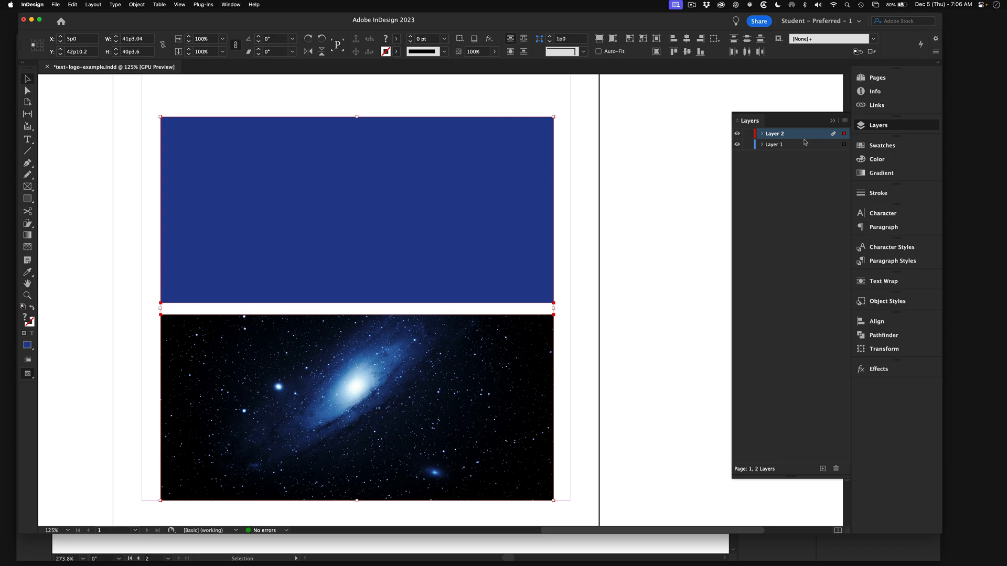
Step: Place Layer 2 below Layer 1 in the layer order and lock it
left_click_drag(807, 138, 806, 150)
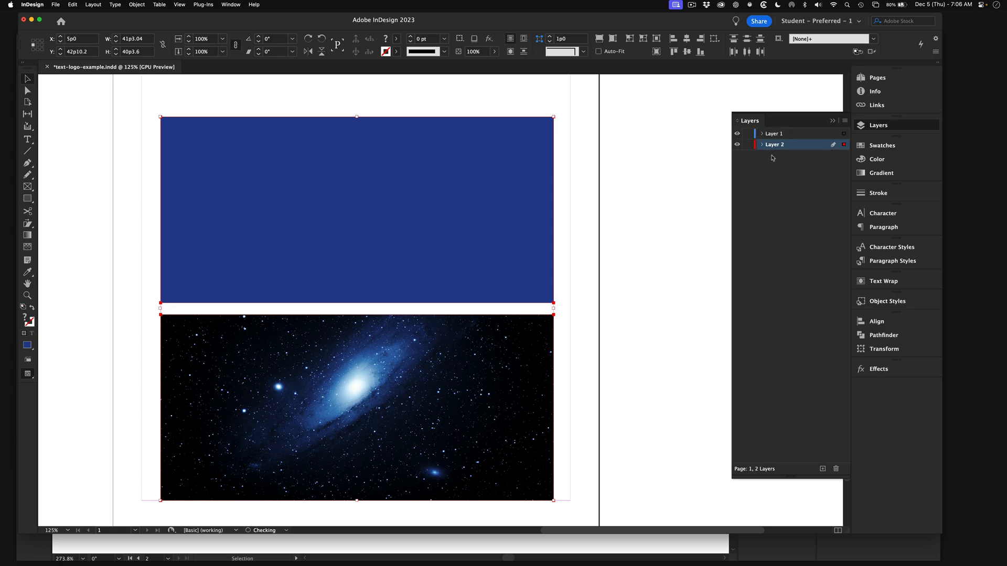
left_click(748, 145)
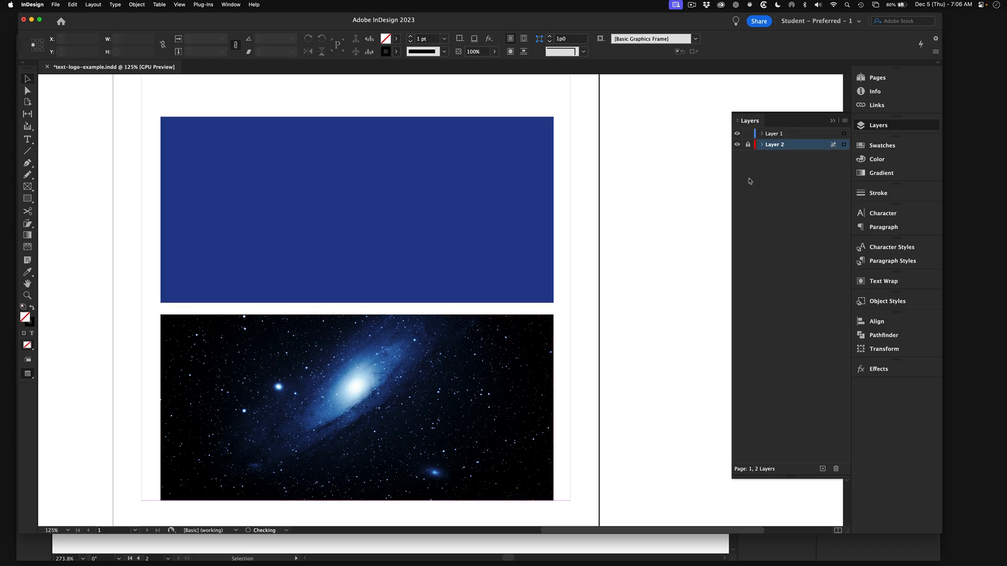
Step: Move the complete logo onto the left half of the blue rectangle, scale it down slightly and deselect it
scroll(461, 241, "up", 5)
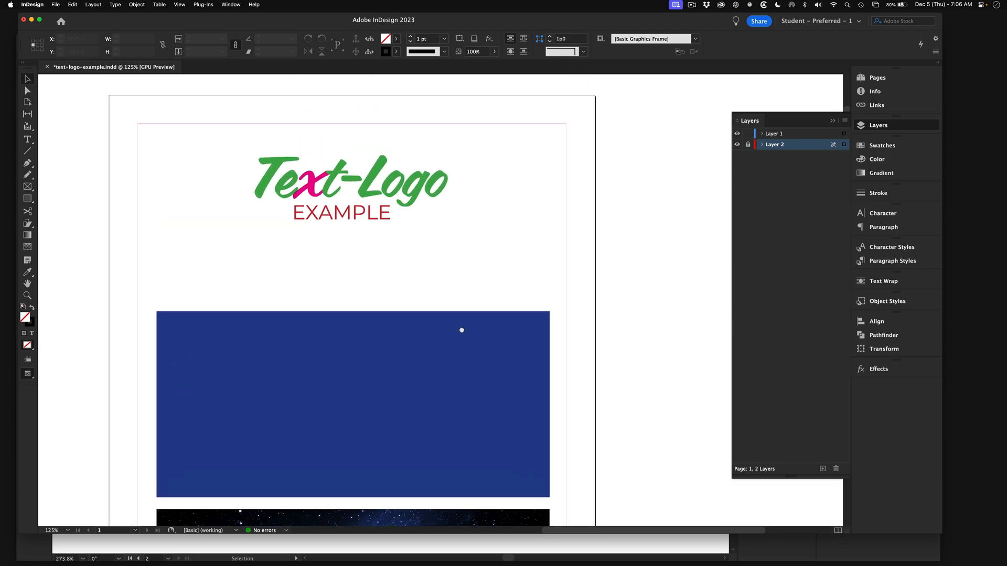
left_click_drag(216, 126, 481, 232)
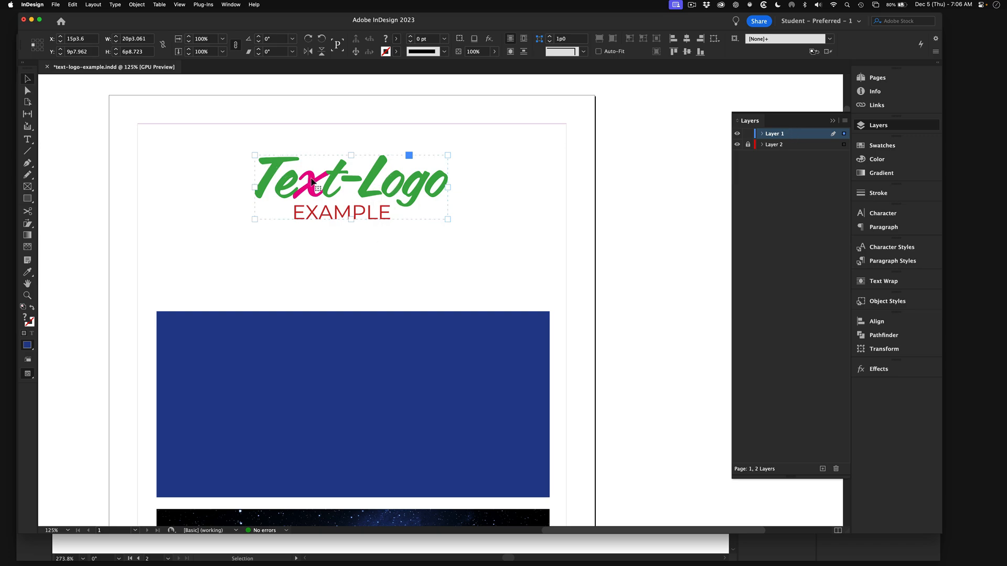
left_click_drag(311, 182, 231, 393)
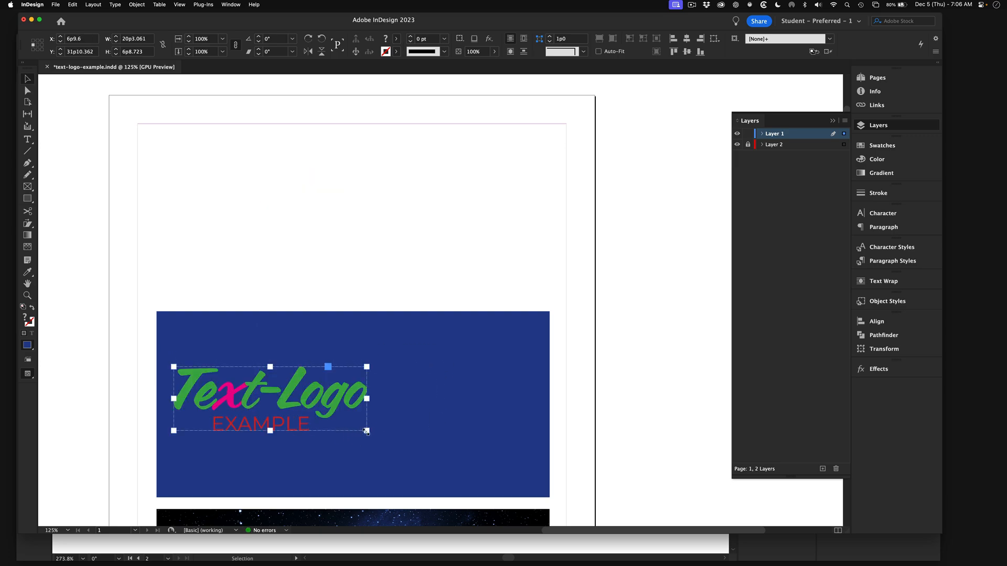
left_click_drag(367, 431, 348, 249)
left_click(293, 280)
Step: Fill all the letters of EXAMPLE with the yellow swatch C=0 M=0 Y=100 K=0
left_click_drag(265, 258, 304, 322)
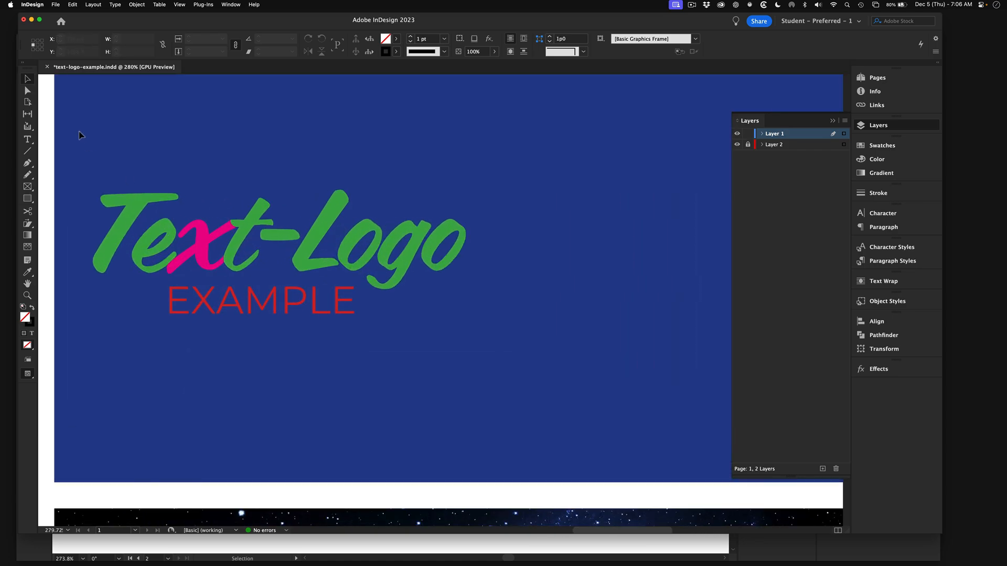
key("a")
left_click_drag(161, 283, 357, 333)
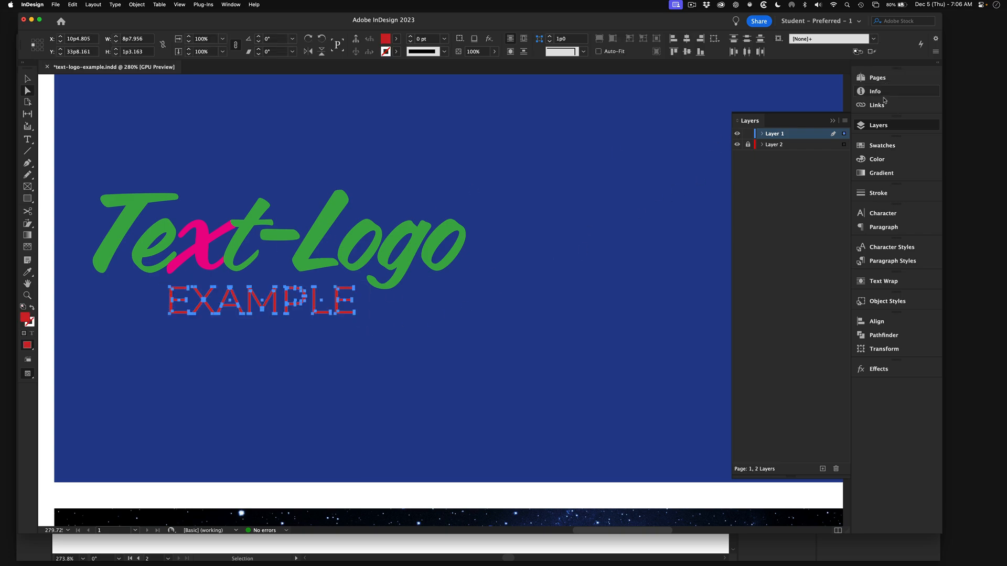
left_click(880, 148)
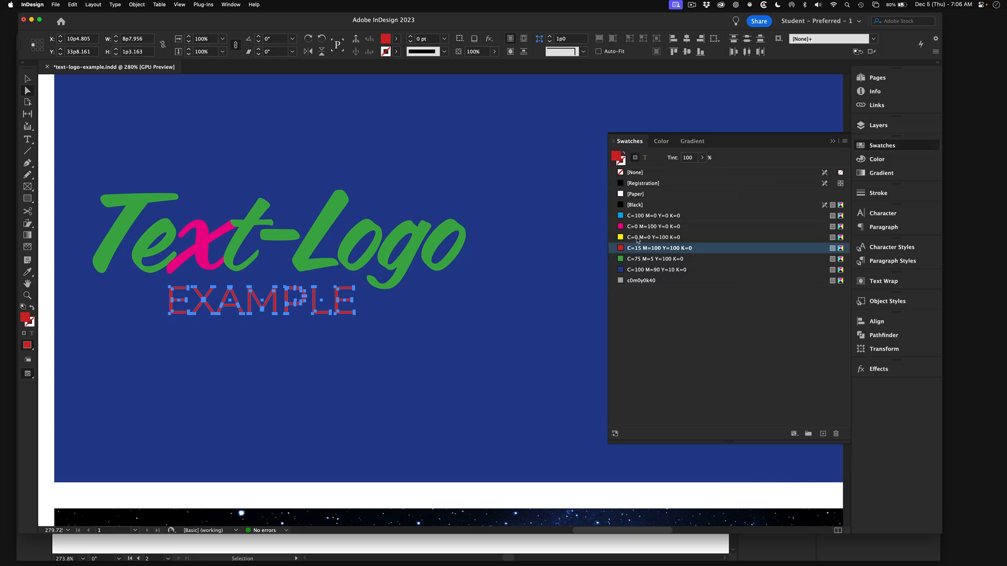
left_click(637, 237)
left_click(87, 175)
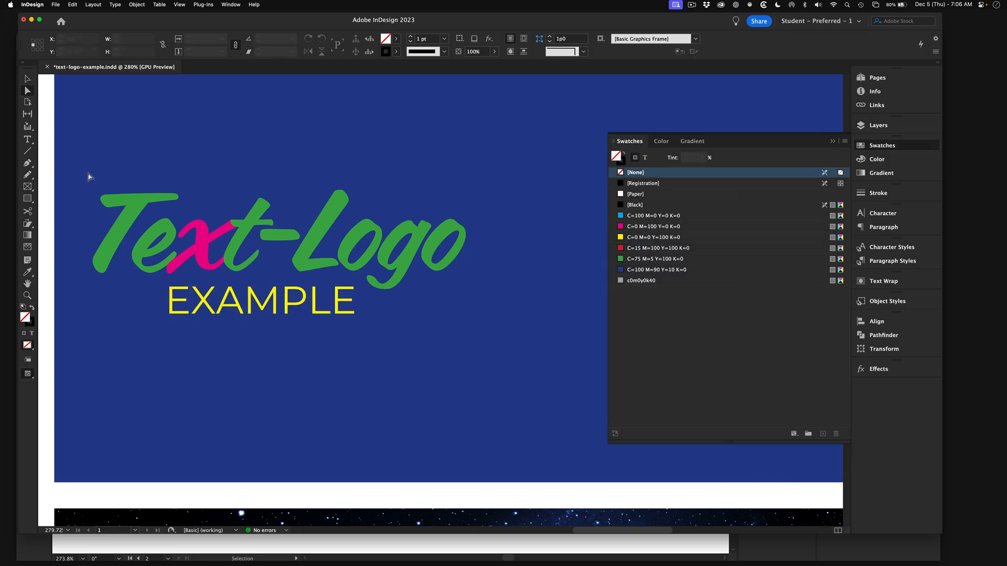
Step: Select every Text-Logo letter shape and fill them with the yellow swatch C=0 M=0 Y=100 K=0
left_click_drag(79, 168, 280, 280)
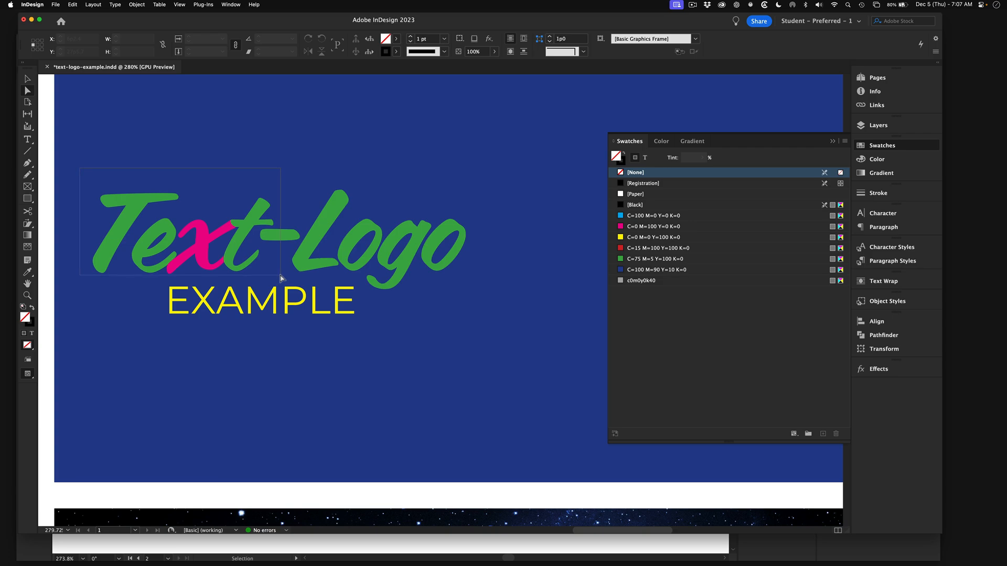
left_click(324, 226, "shift")
left_click(367, 229, "shift")
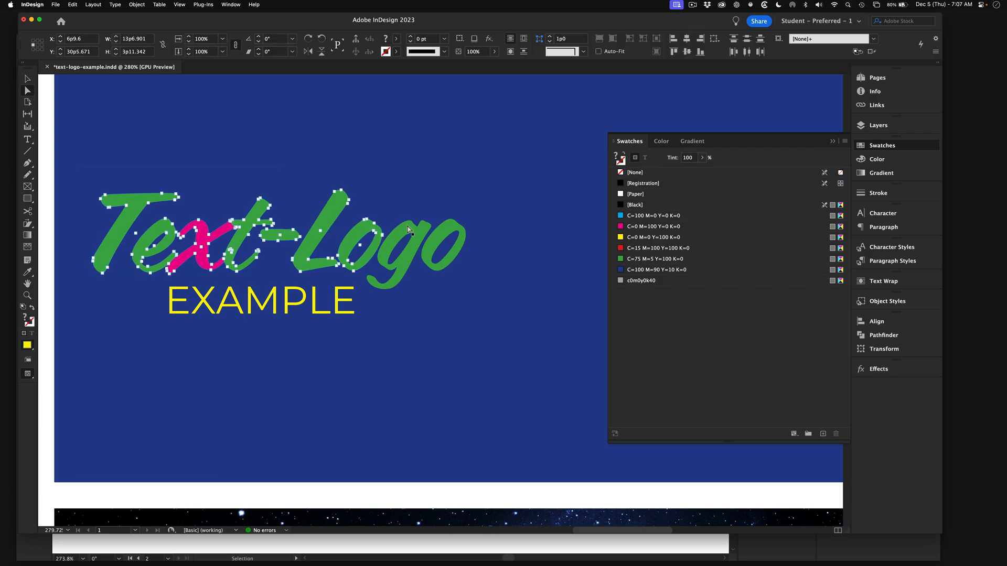
left_click(407, 229, "shift")
left_click(452, 228, "shift")
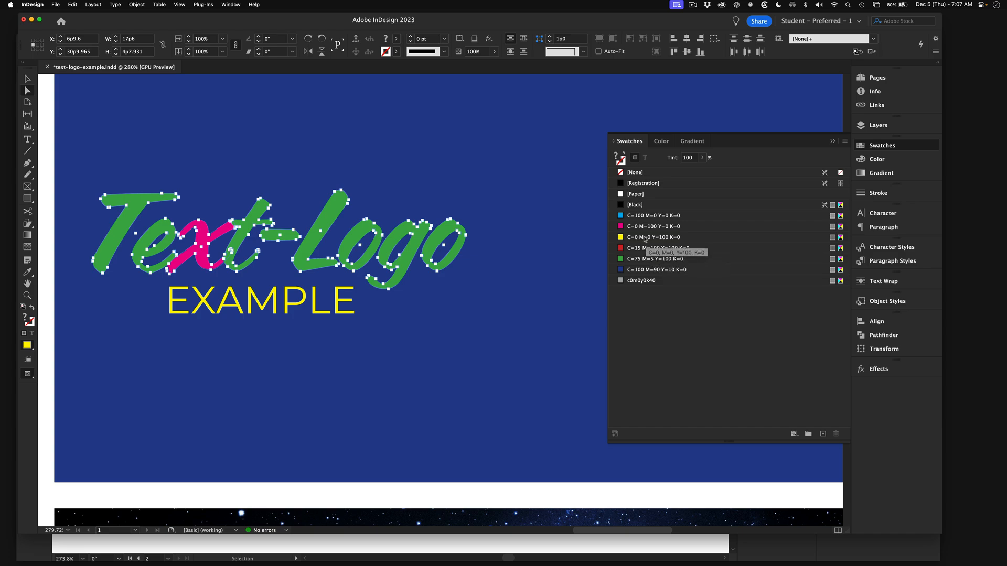
left_click(653, 237)
left_click(370, 138)
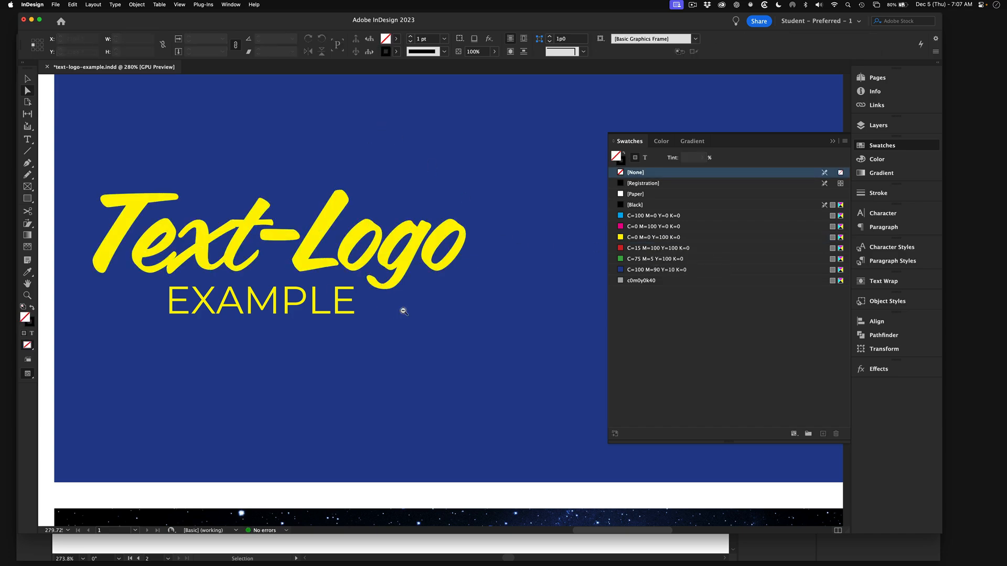
Step: Select the whole yellow logo and move it slightly up and to the right within the blue rectangle
left_click(403, 311, "alt+super")
left_click(402, 310, "alt+super")
left_click(403, 310, "alt+super")
left_click_drag(426, 308, 237, 270)
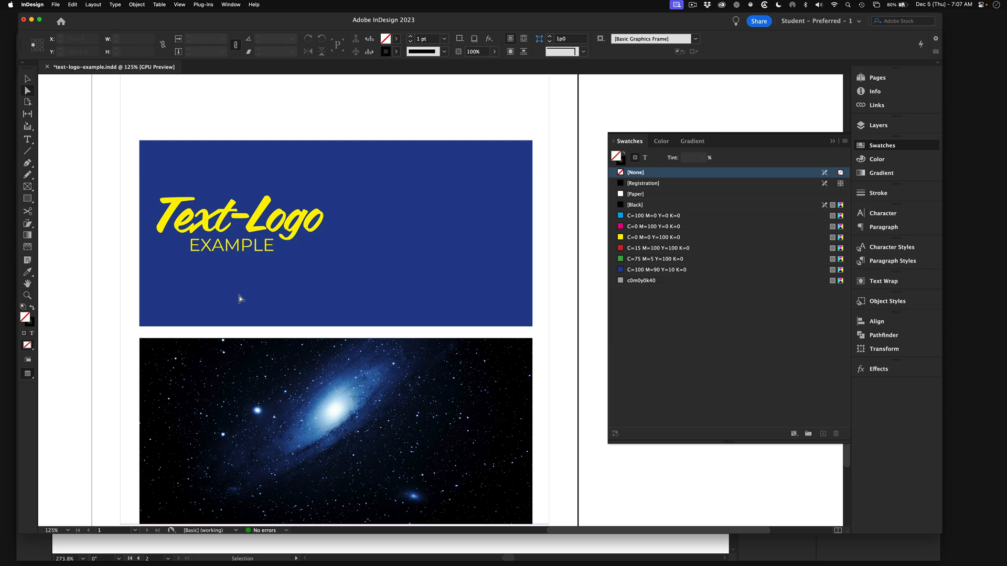
key("v")
left_click(261, 215)
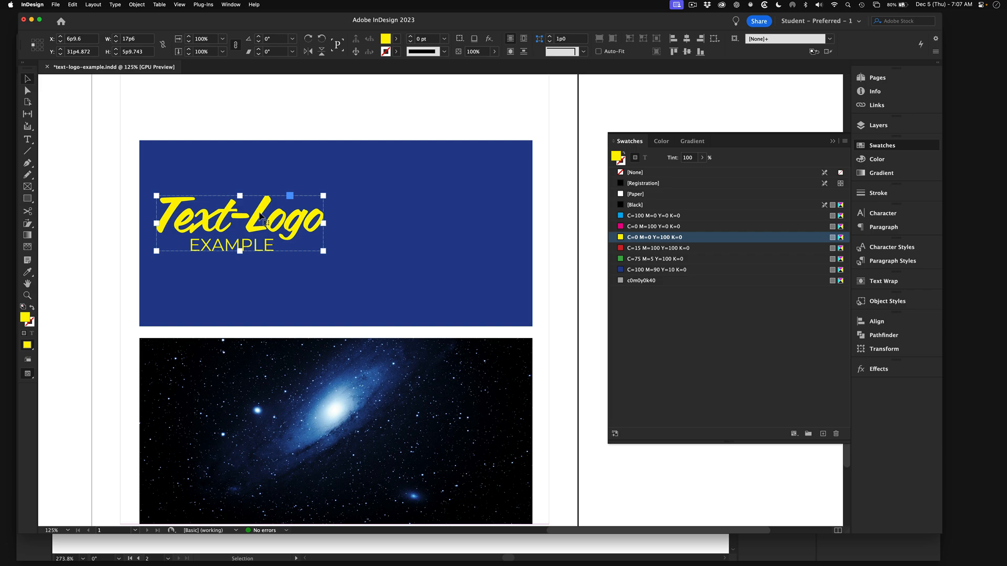
left_click_drag(260, 215, 273, 194)
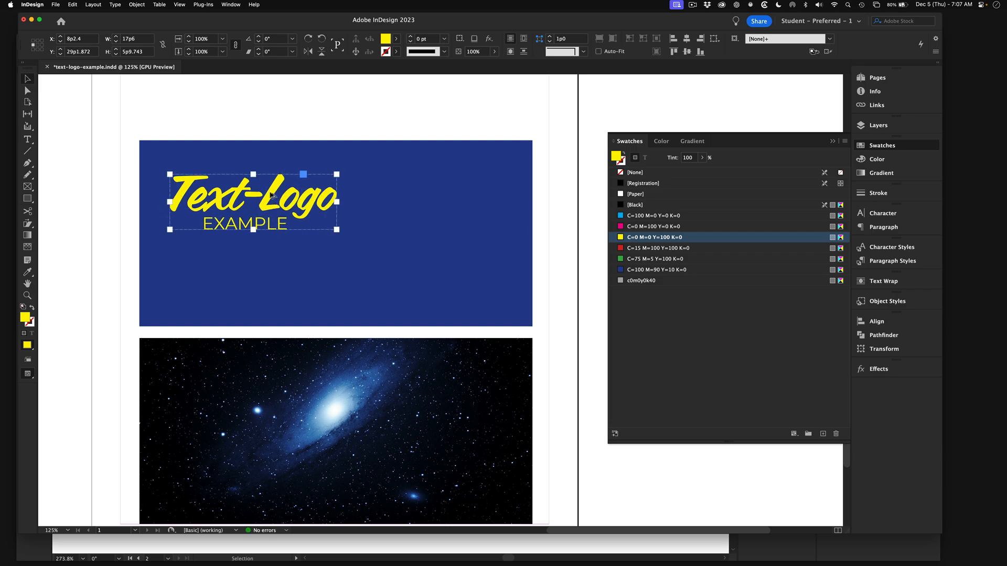
Step: Duplicate the yellow logo onto the galaxy image and position the copy over the image's right half
left_click_drag(272, 197, 273, 427)
left_click_drag(341, 415, 334, 315)
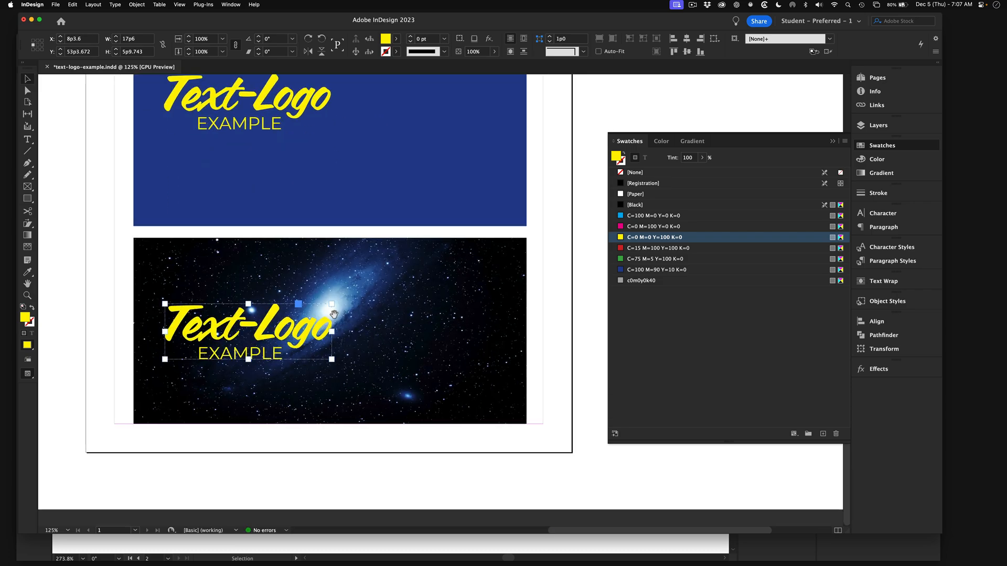
left_click_drag(216, 277, 261, 284)
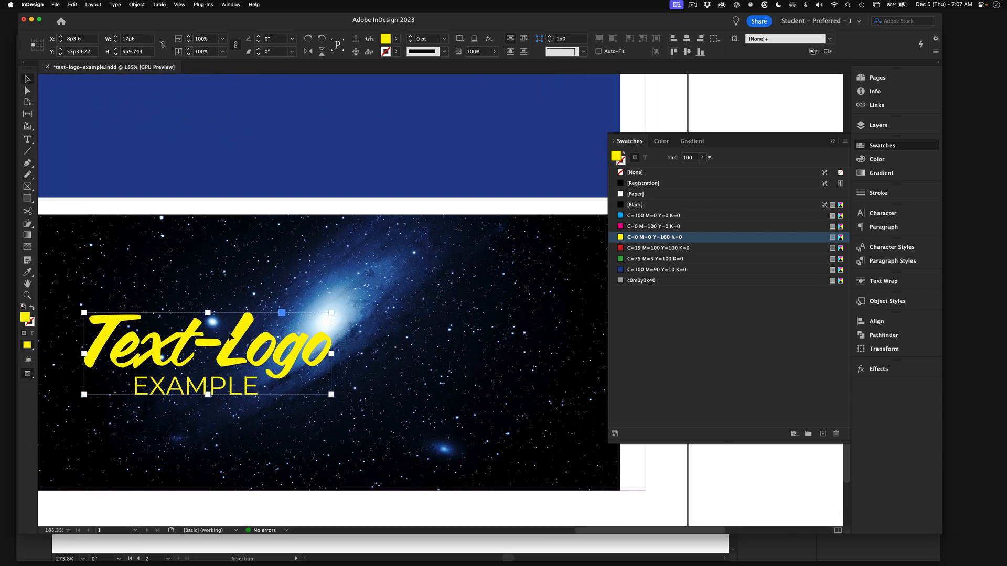
left_click_drag(241, 338, 480, 357)
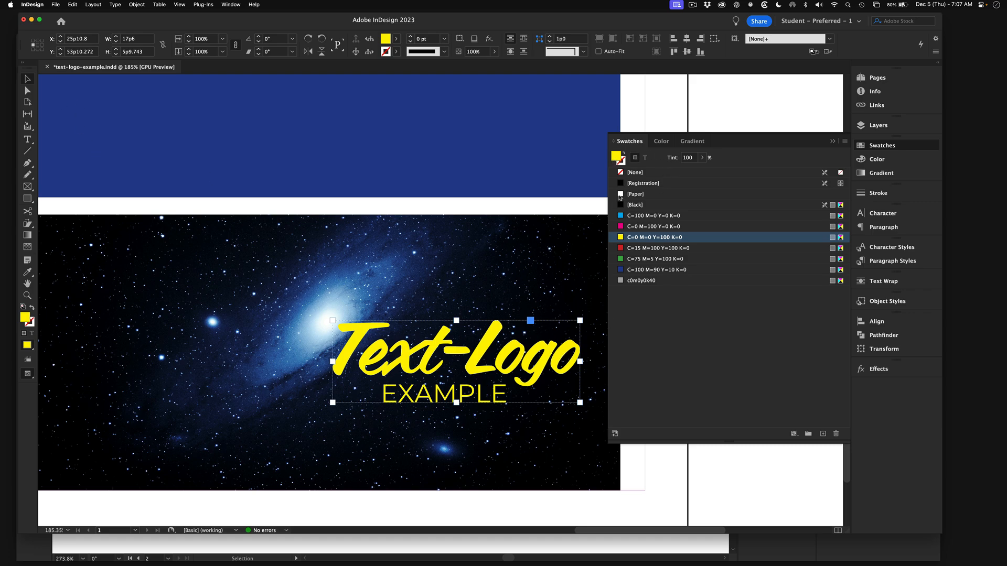
Step: Try the Paper, cyan and magenta swatches on the galaxy logo and return its fill to yellow C=0 M=0 Y=100 K=0
left_click(622, 194)
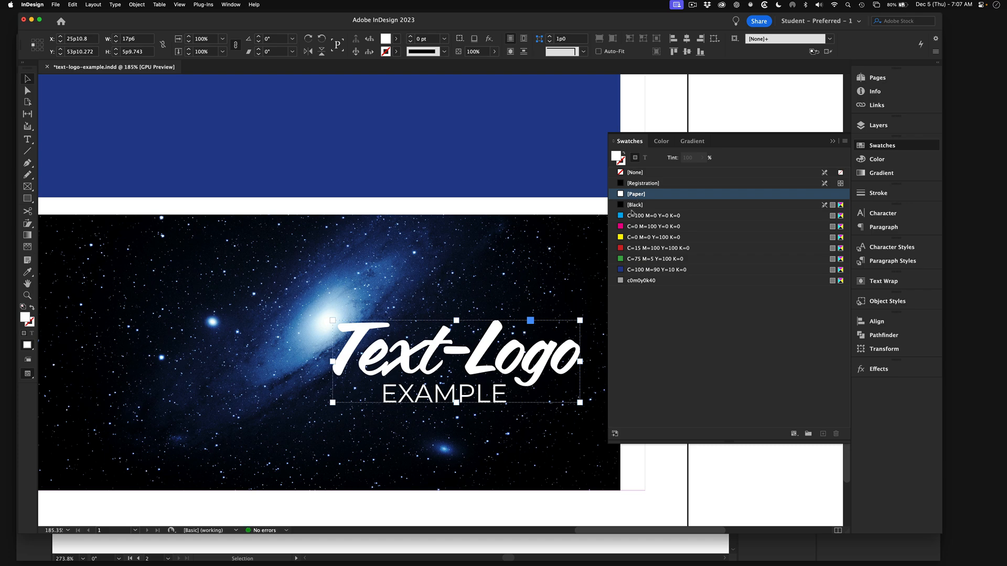
left_click(632, 215)
left_click(633, 227)
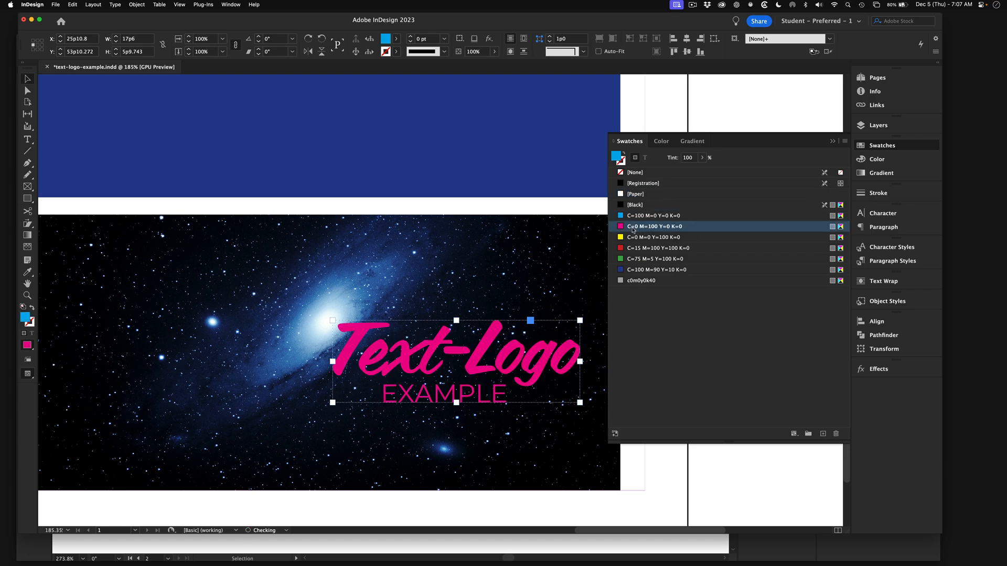
left_click(634, 238)
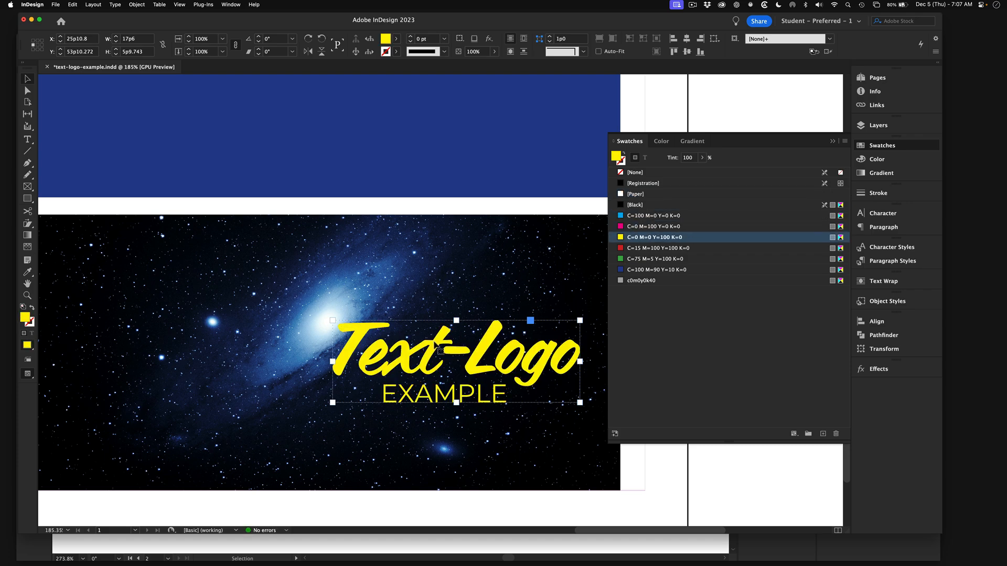
Step: Nudge the yellow logo copy slightly to the right on the galaxy image
left_click_drag(435, 342, 444, 343)
left_click_drag(442, 409, 423, 322)
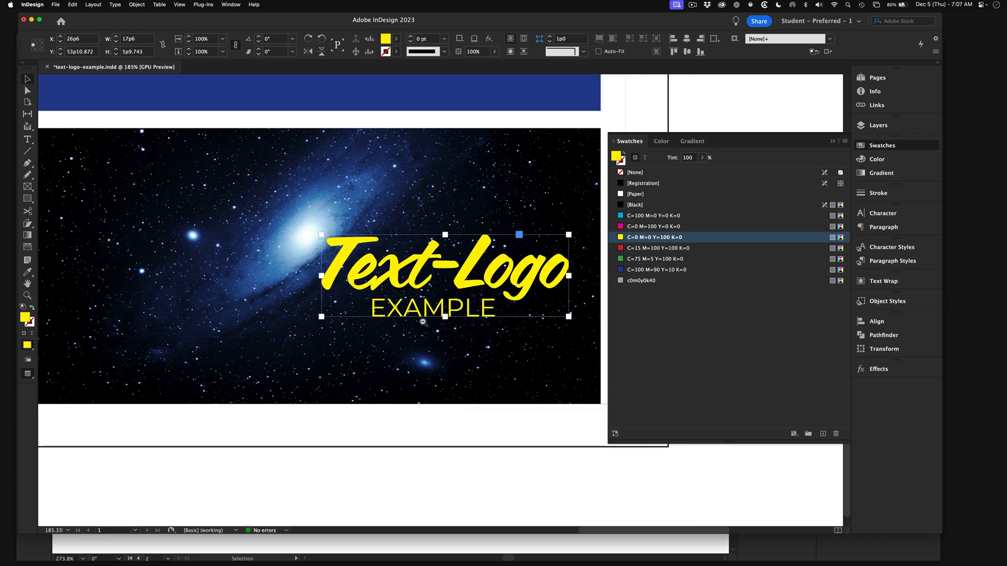
left_click(422, 322, "alt+super")
left_click(423, 322, "alt+super")
left_click(423, 322, "alt+super")
left_click_drag(428, 254, 412, 346)
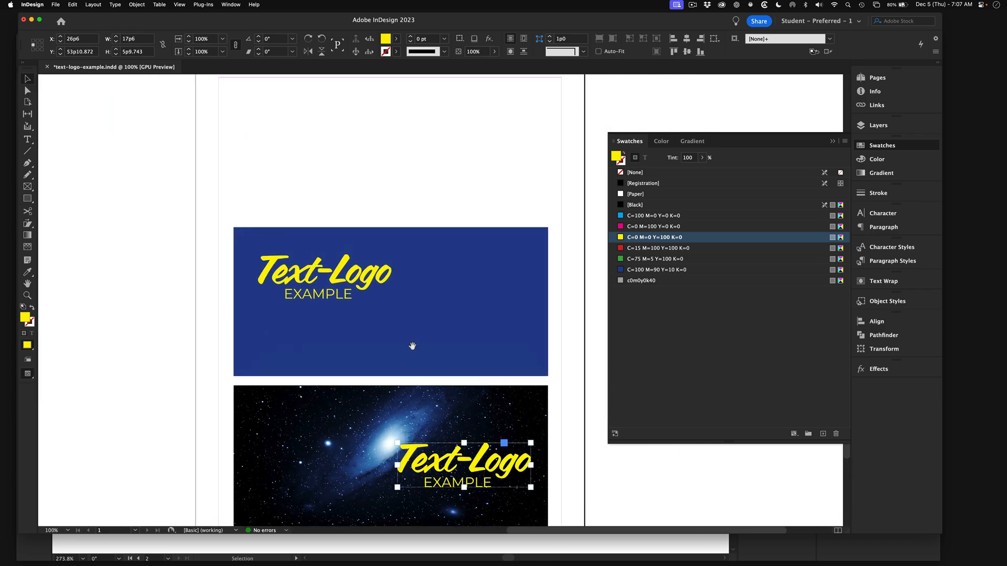
left_click_drag(424, 307, 398, 366)
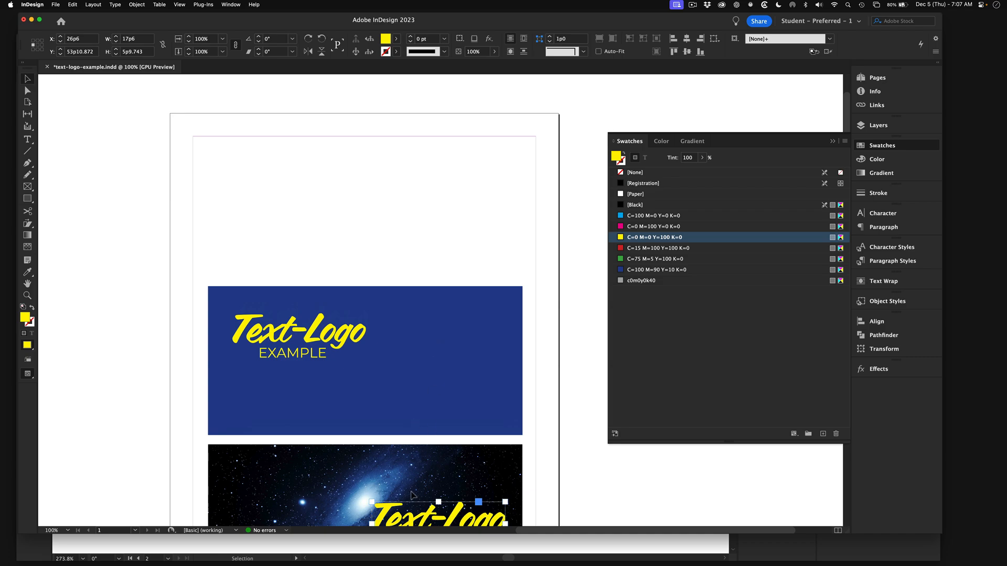
Step: Switch to Illustrator, compare its logo artboards with the recoloured logos in InDesign, and return to Illustrator with nothing selected
key("super+Tab")
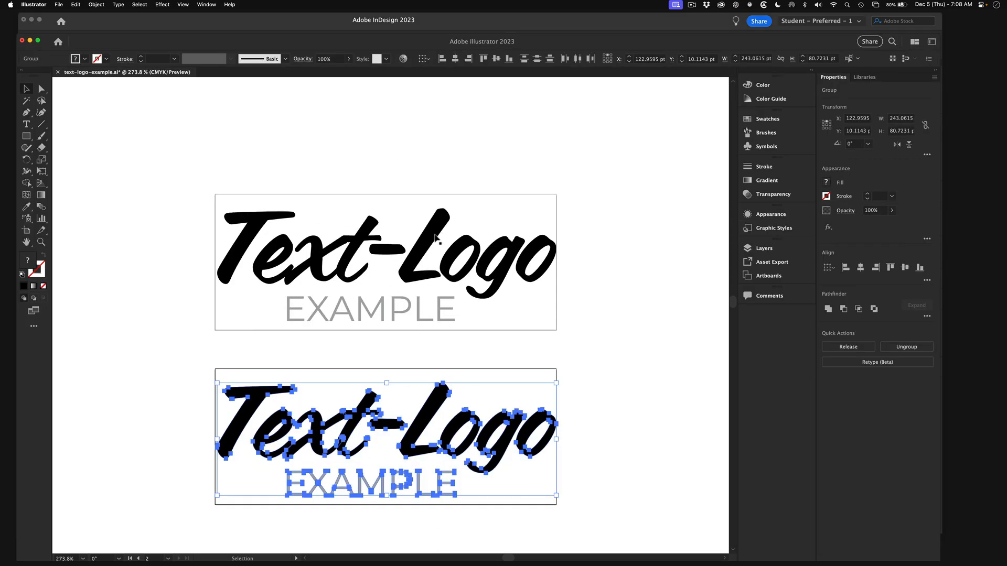
left_click(388, 314)
left_click(381, 352)
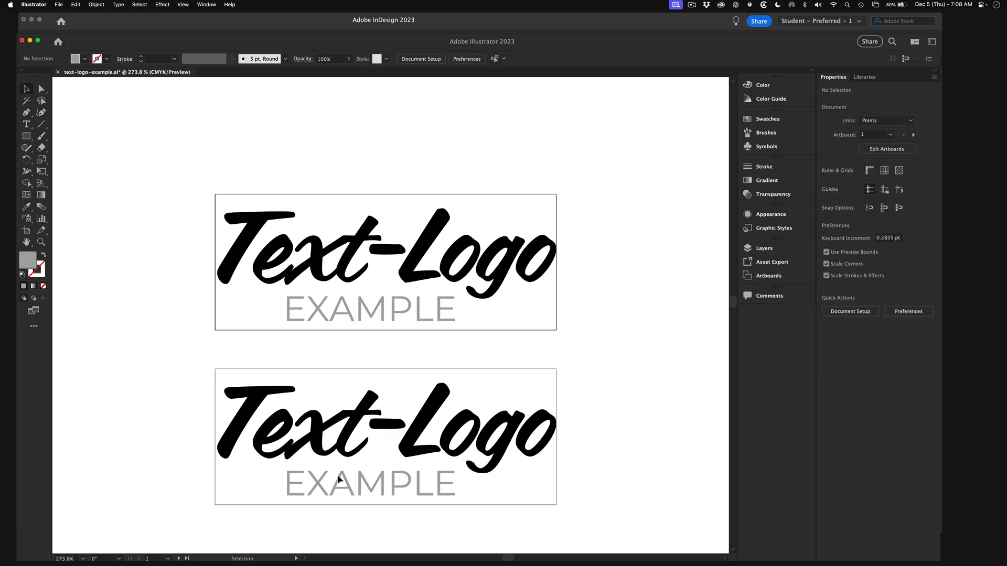
left_click(352, 437)
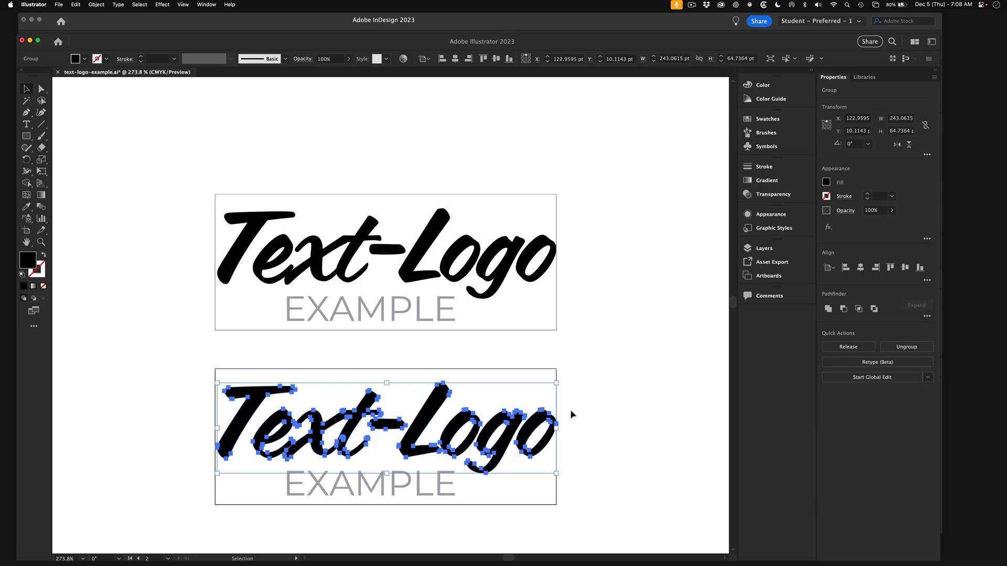
left_click(544, 347, "alt+super")
left_click(406, 320, "alt+super")
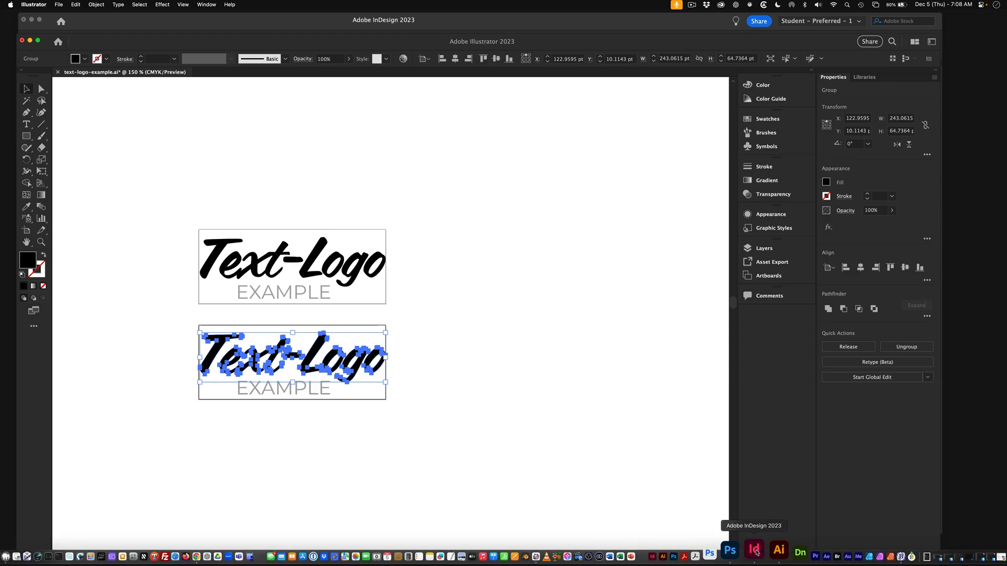
left_click(766, 556)
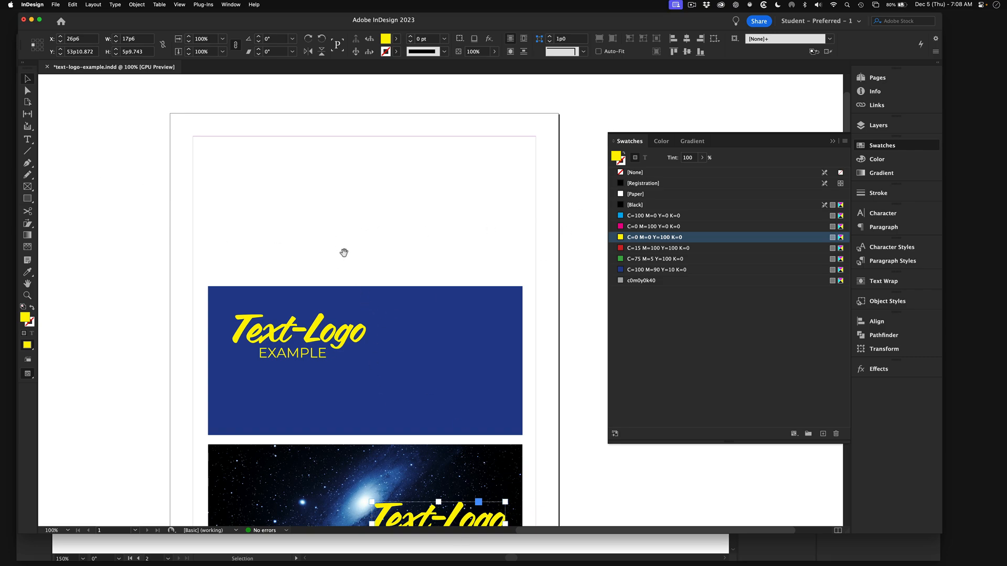
left_click_drag(343, 252, 364, 200)
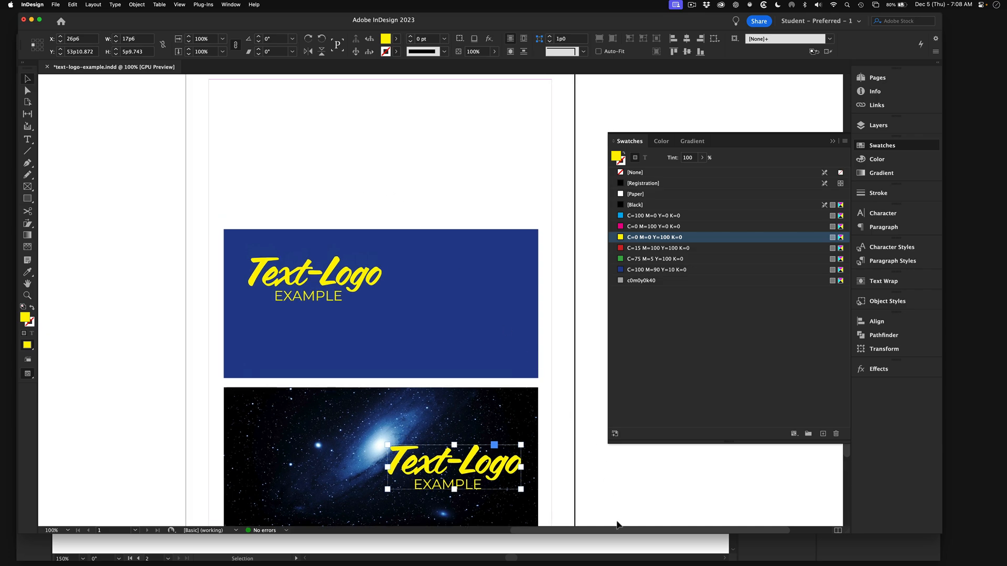
left_click(625, 540)
left_click(341, 157)
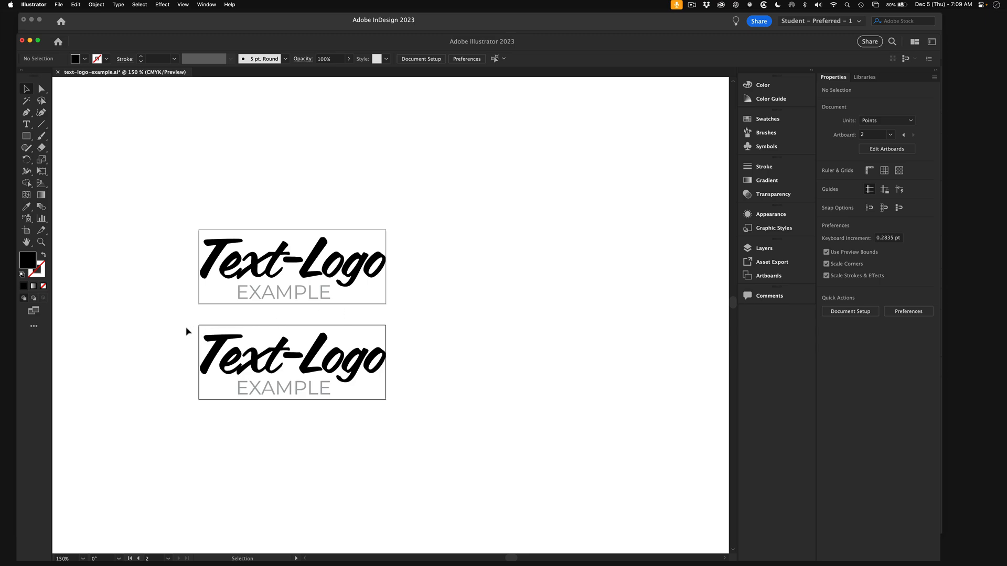
Step: Start exporting the Illustrator logo document with Export As and choose TIFF (tif) as the format
left_click(58, 5)
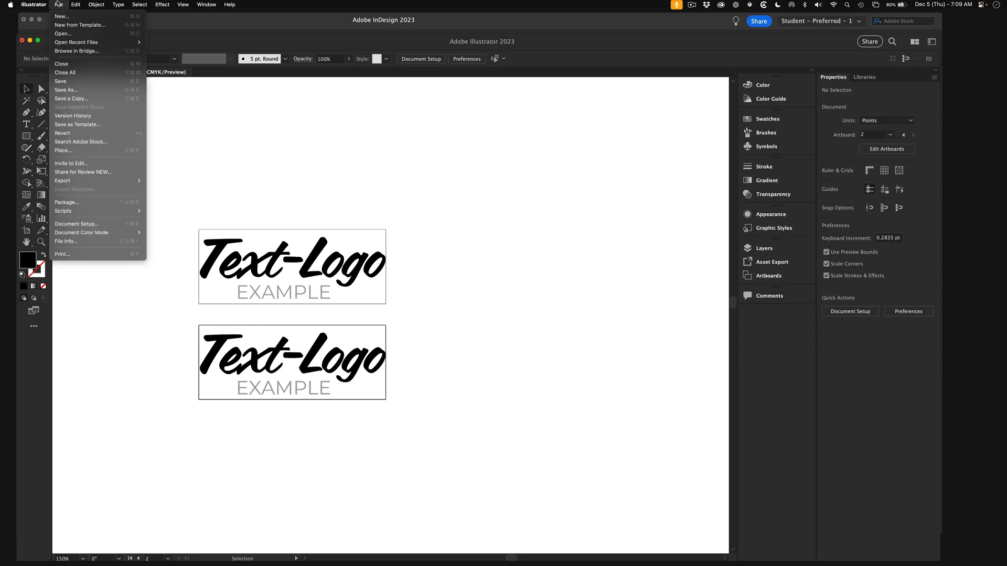
mouse_move(67, 184)
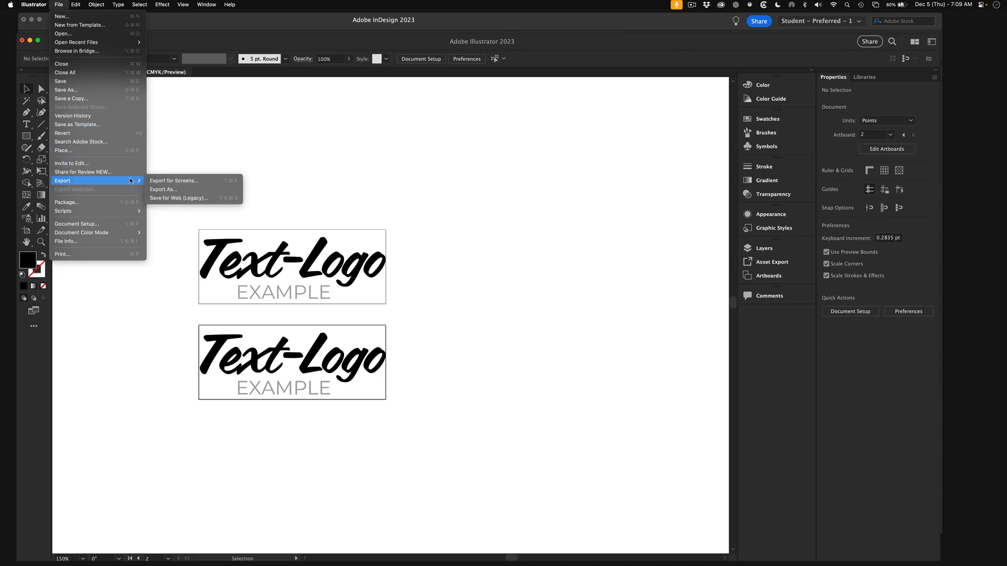
left_click(164, 189)
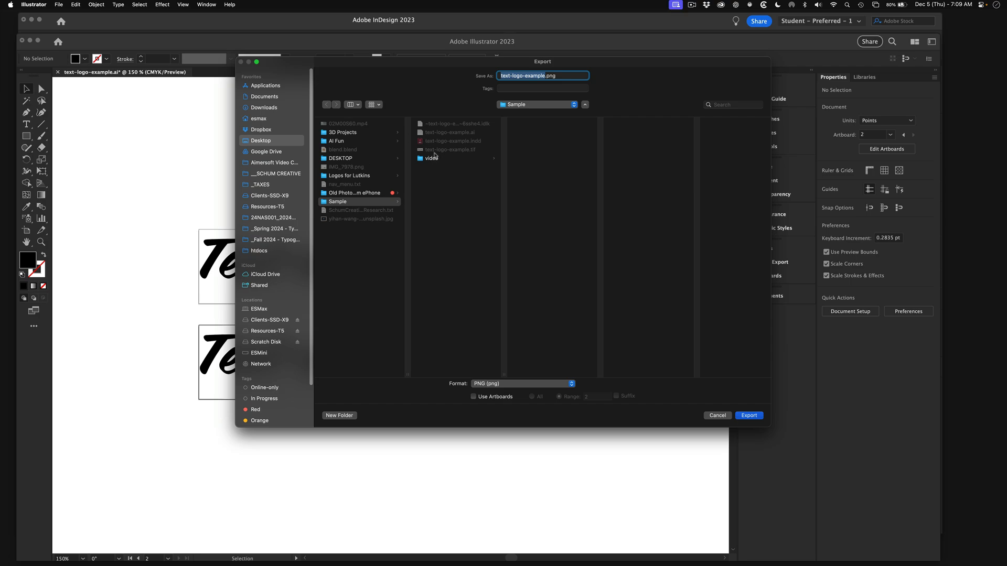
left_click(486, 383)
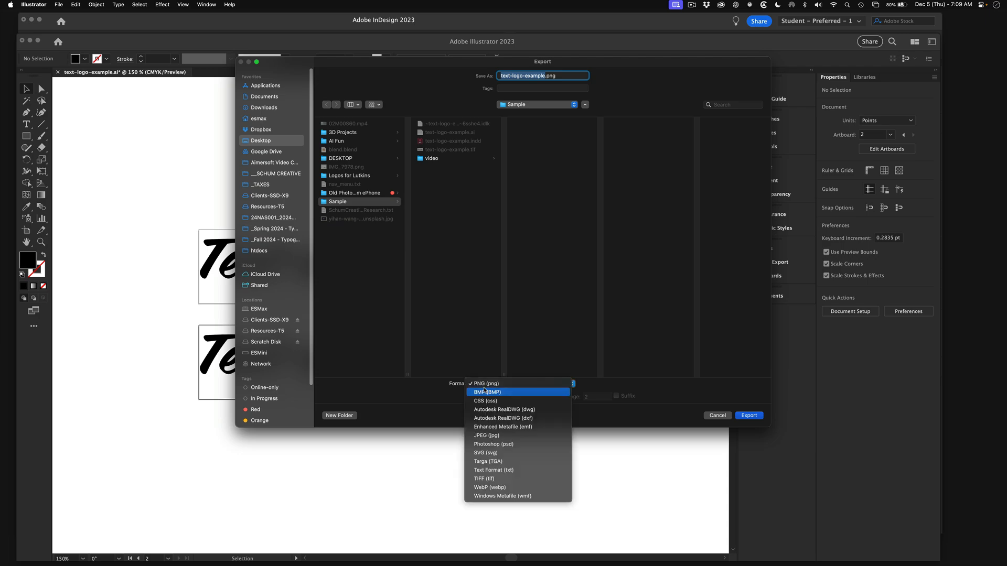
left_click(491, 480)
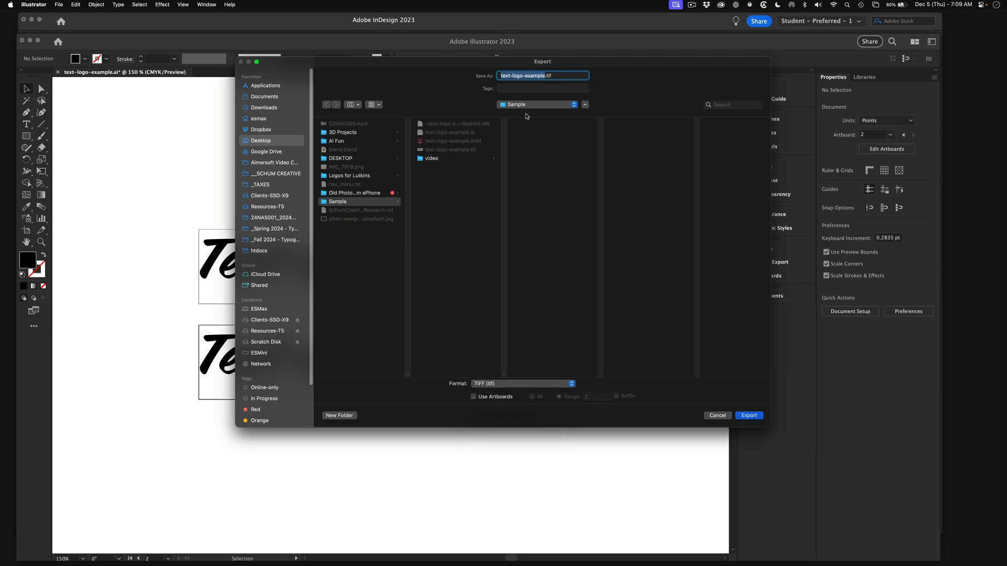
Step: Export only artboard 2 as text-logo-example.tif into the Sample folder, replacing the existing file
left_click(474, 397)
left_click(598, 396)
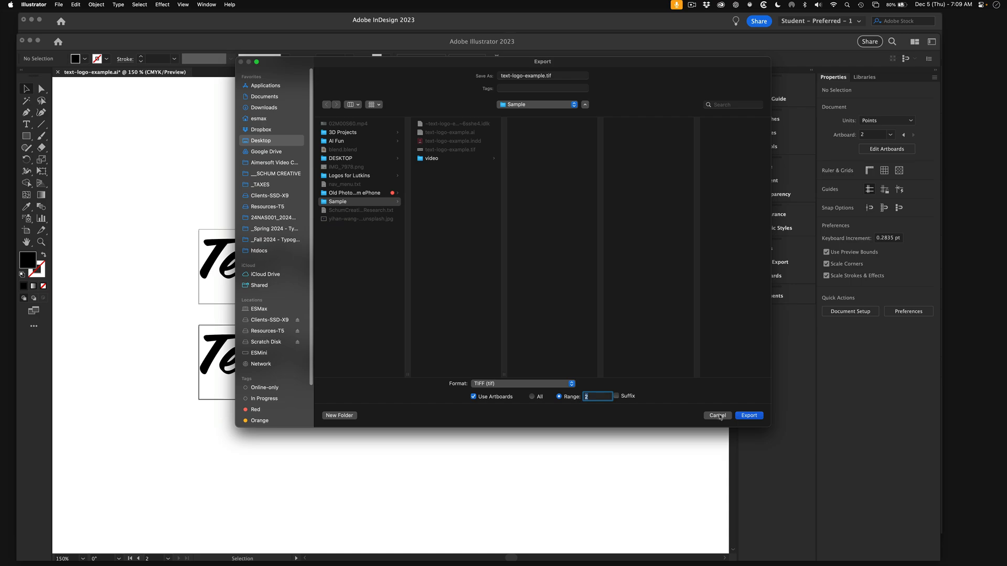
left_click(428, 159)
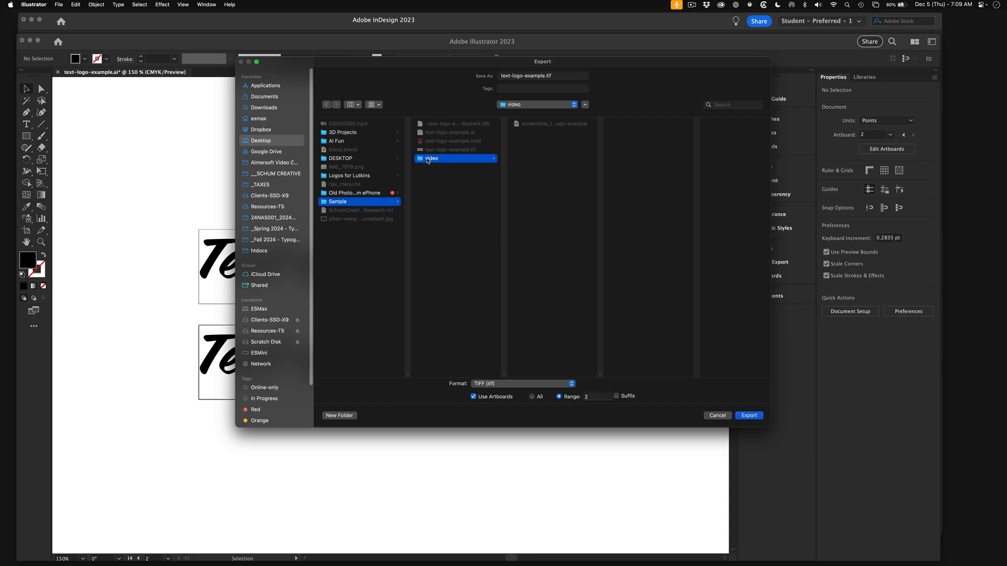
left_click(329, 203)
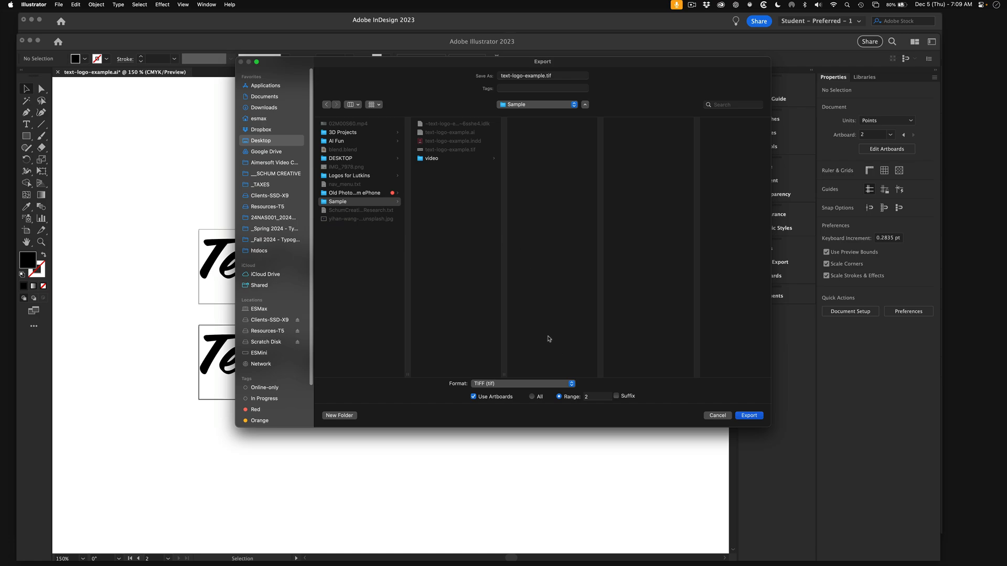
left_click(748, 416)
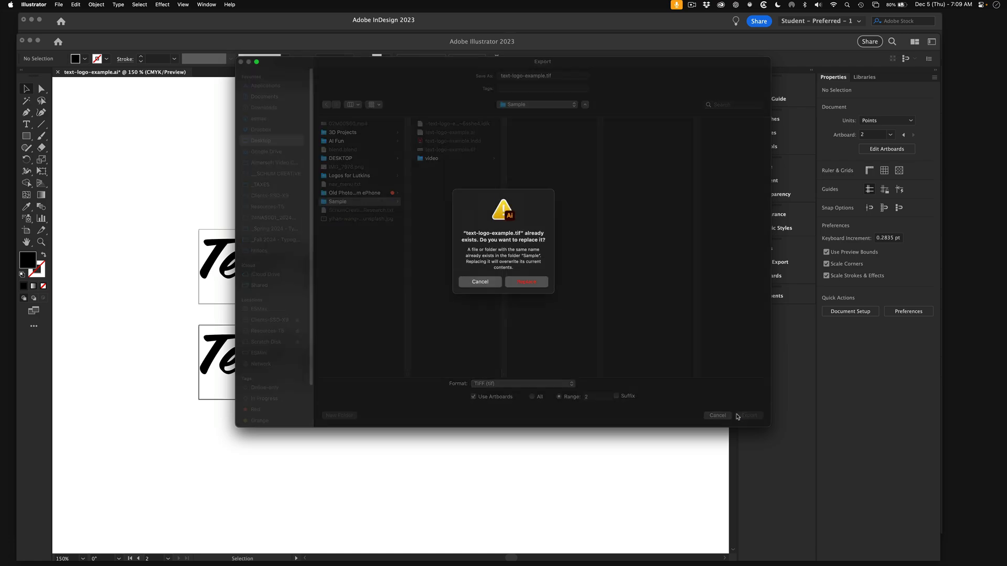
left_click(527, 283)
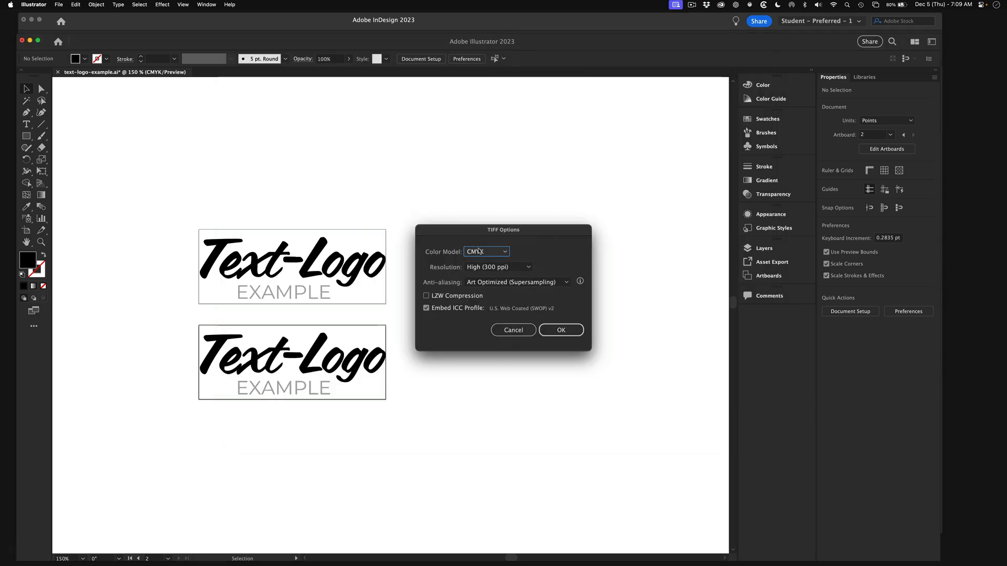
Step: Set the TIFF color model to Grayscale and complete the export at High (300 ppi) resolution
left_click(485, 253)
left_click(487, 284)
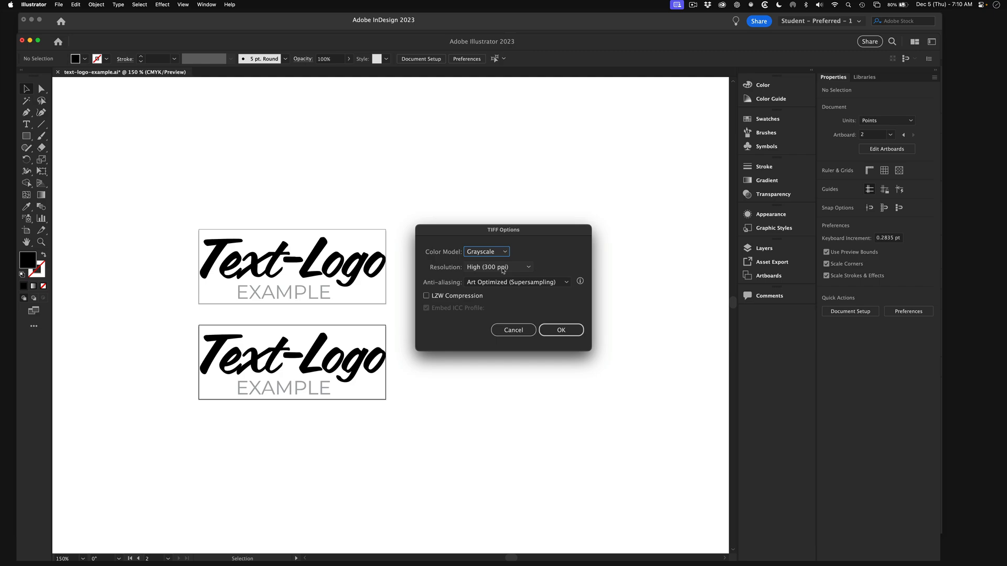
left_click(554, 331)
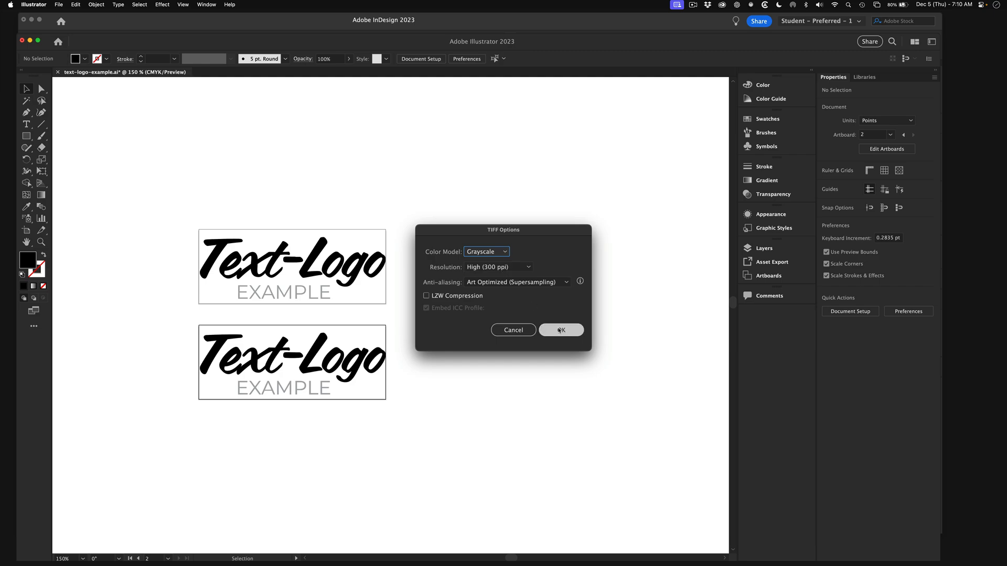
left_click(559, 330)
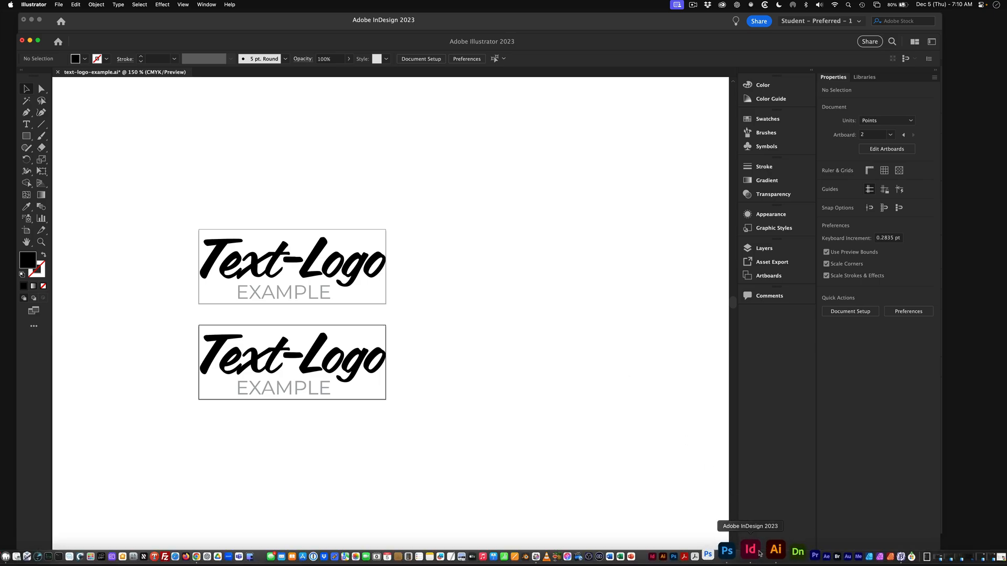
Step: Switch to InDesign and deselect the yellow logo
left_click(758, 552)
left_click(206, 112)
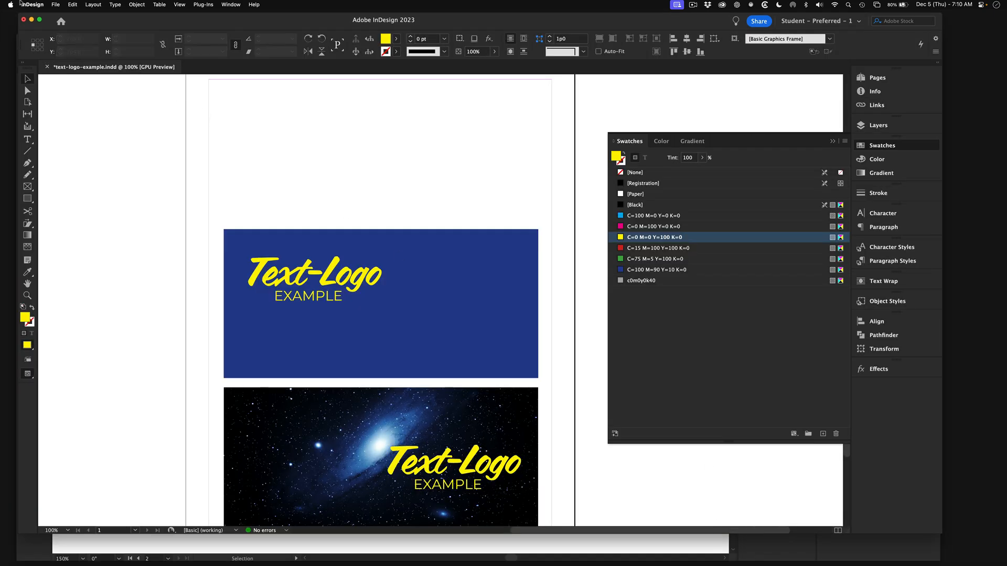
left_click(54, 4)
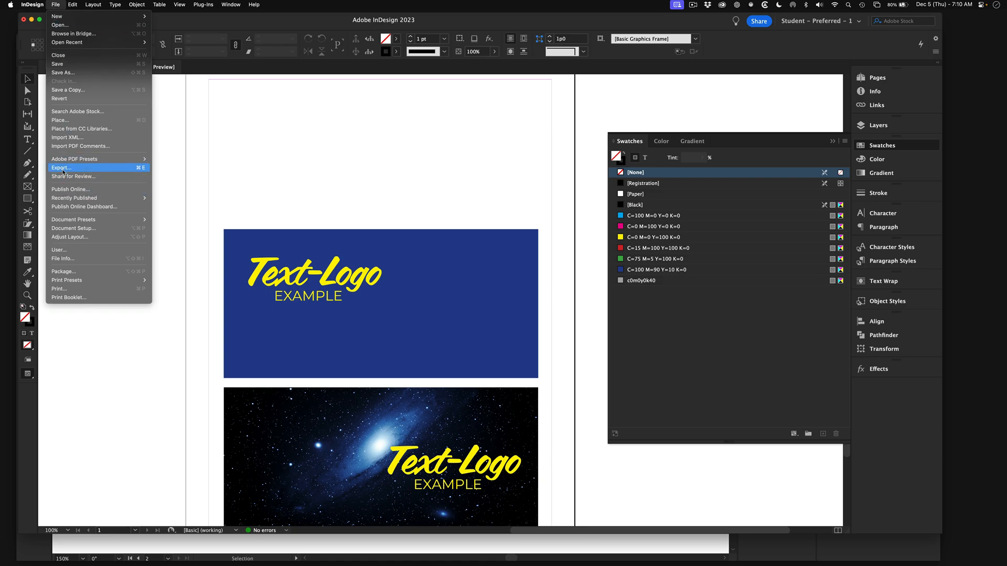
left_click(67, 120)
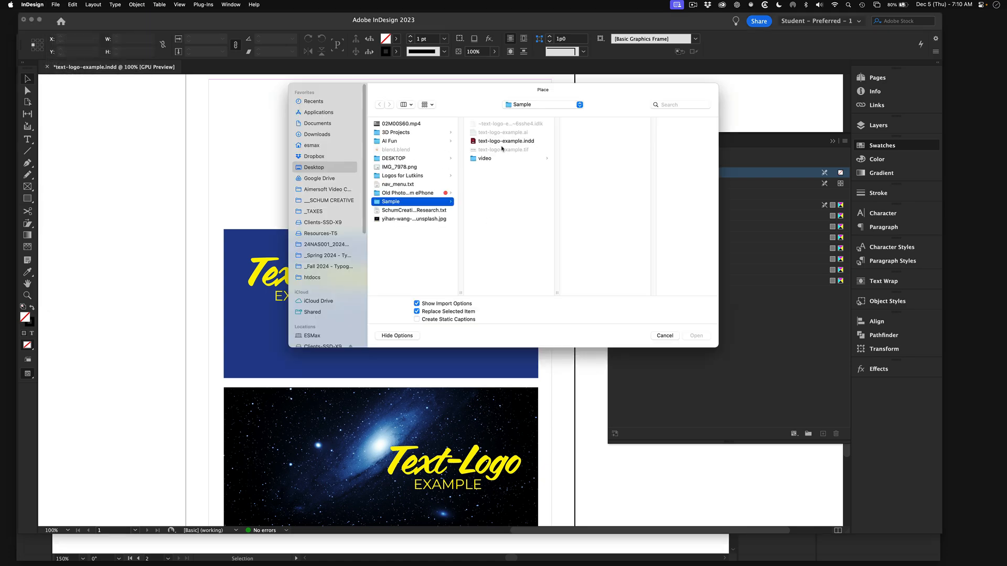
left_click(486, 159)
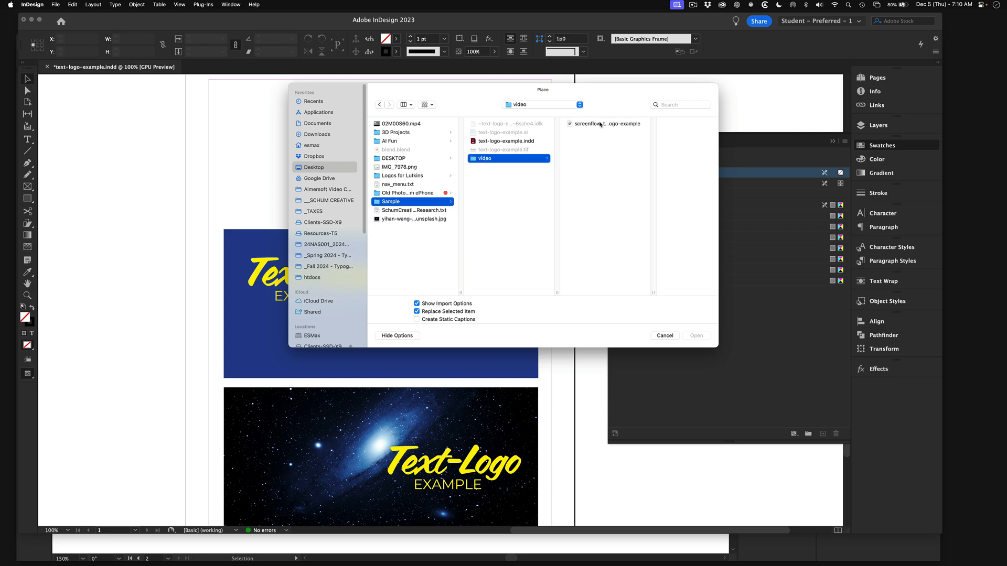
left_click(492, 151)
left_click(375, 202)
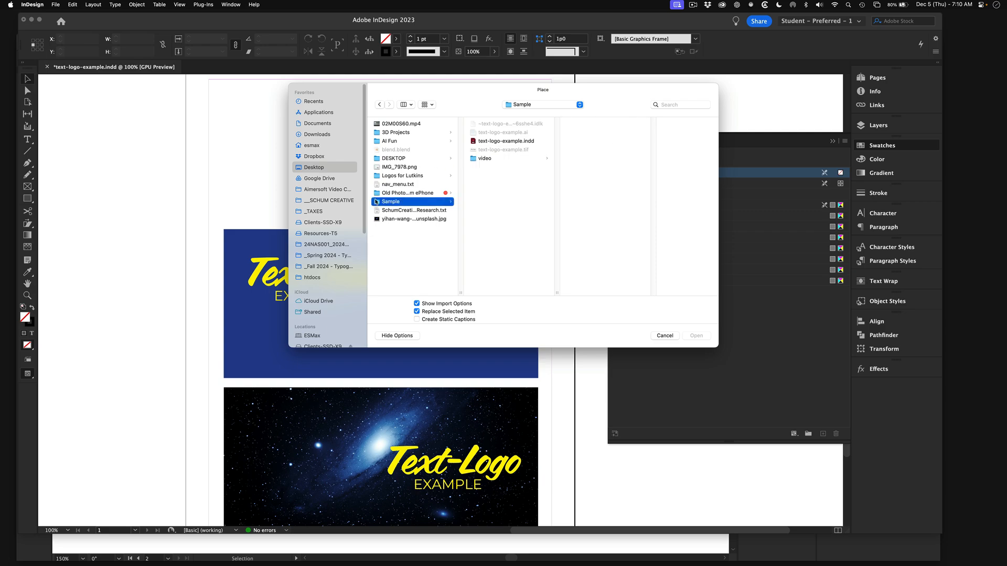
left_click(665, 335)
left_click(55, 5)
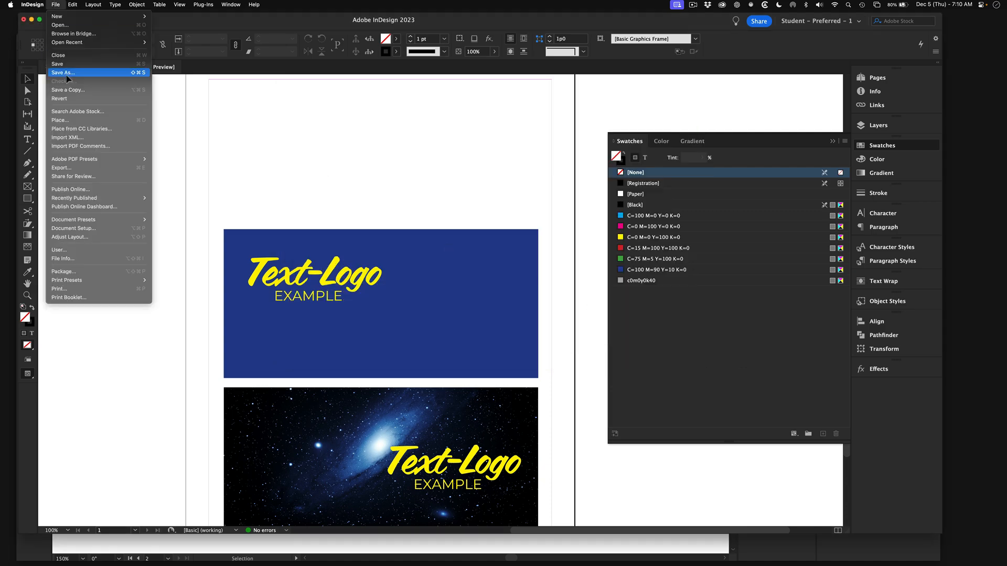
left_click(419, 173)
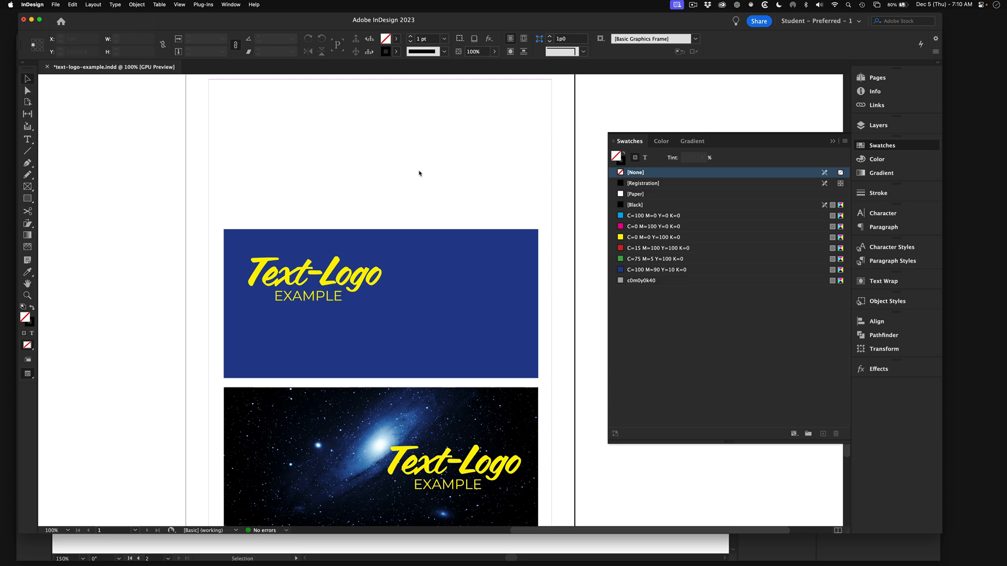
key("super+d")
left_click(501, 151)
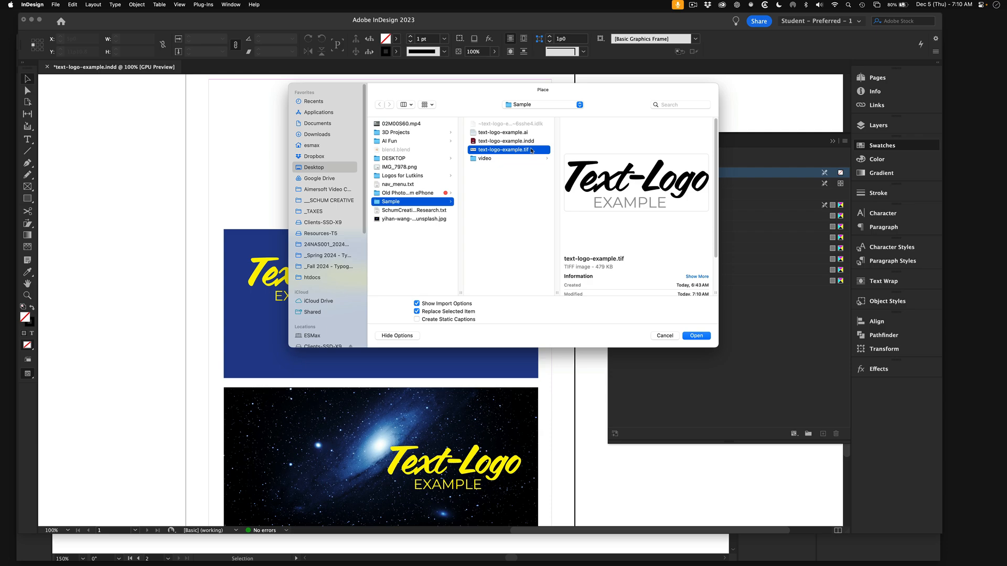
left_click(705, 338)
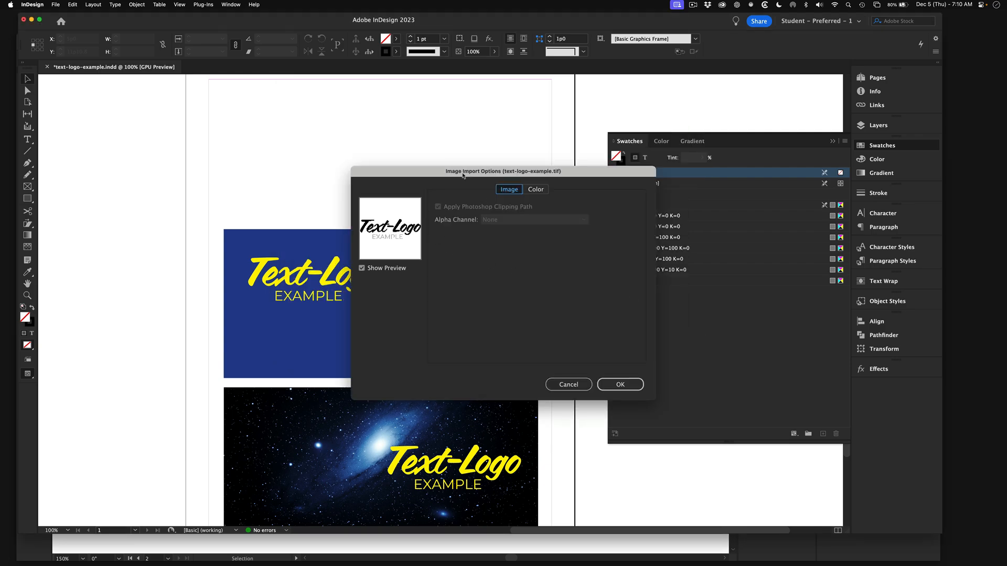
left_click(568, 384)
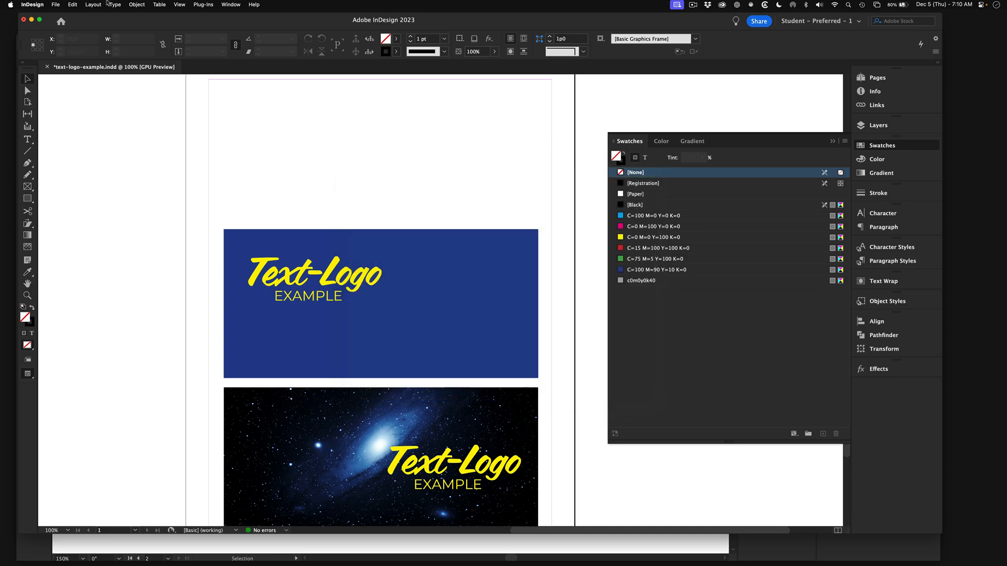
Step: Place text-logo-example.tif with Show Import Options, review its Image and Color settings, and put it at original size above the blue rectangle
left_click(55, 4)
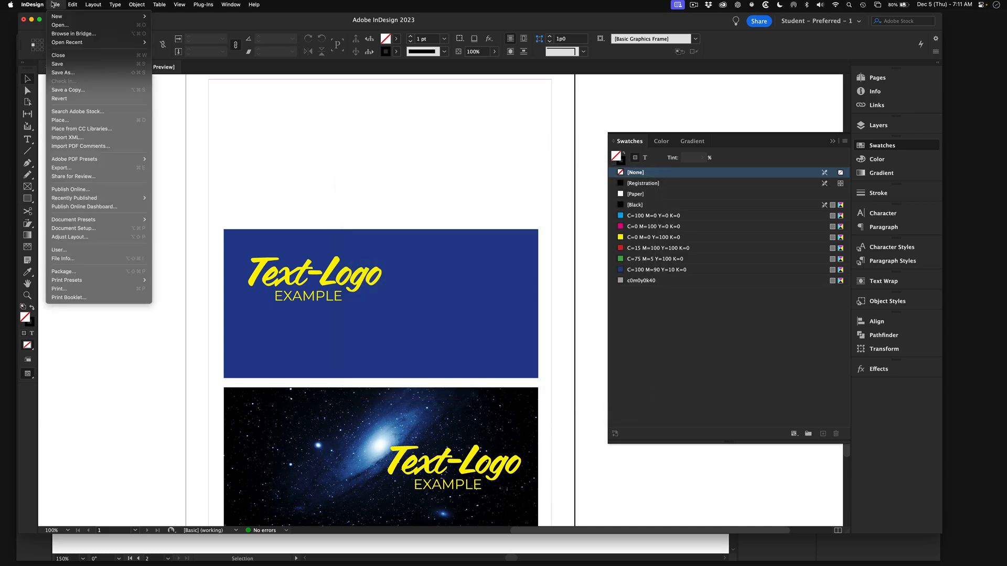
left_click(69, 121)
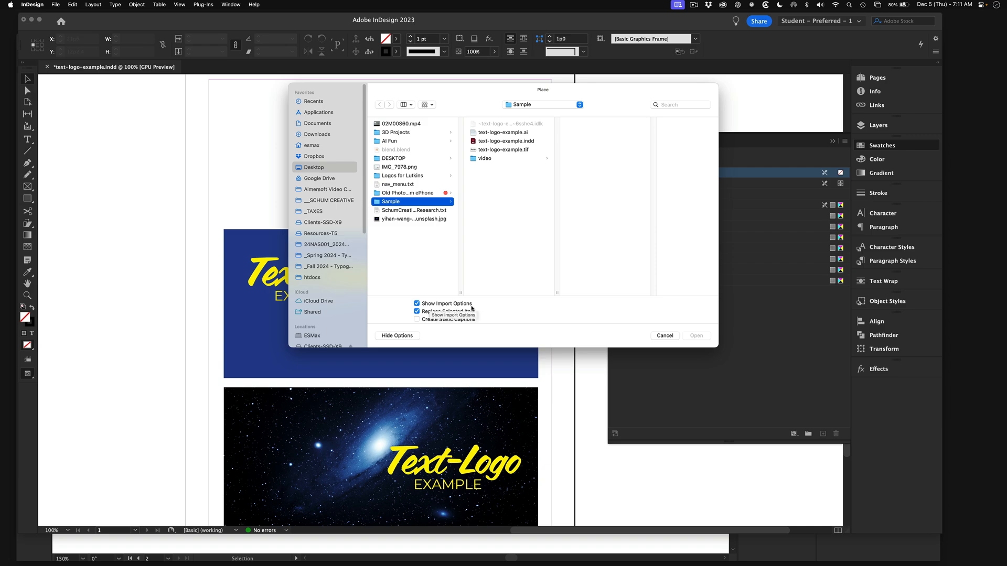
left_click(502, 151)
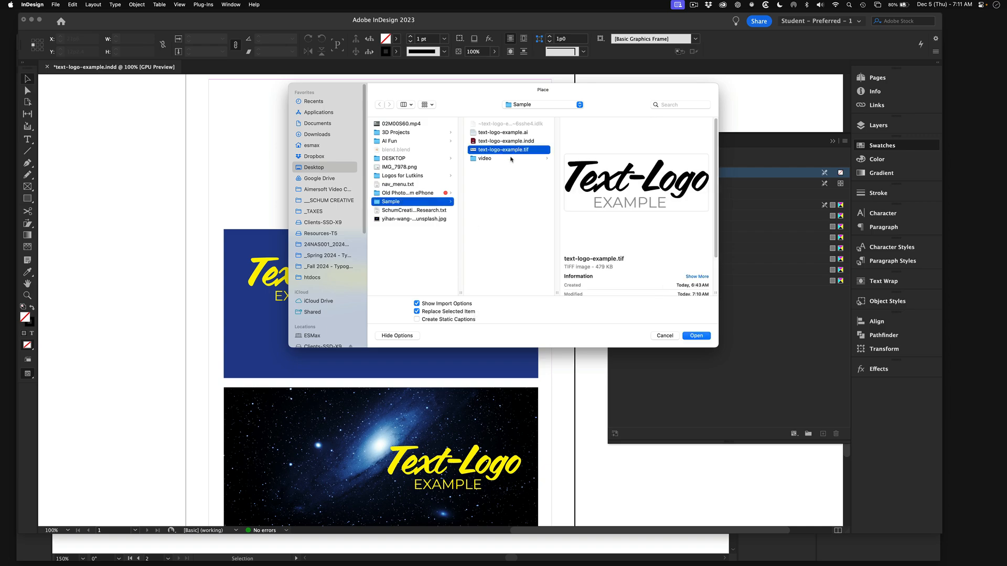
left_click(703, 337)
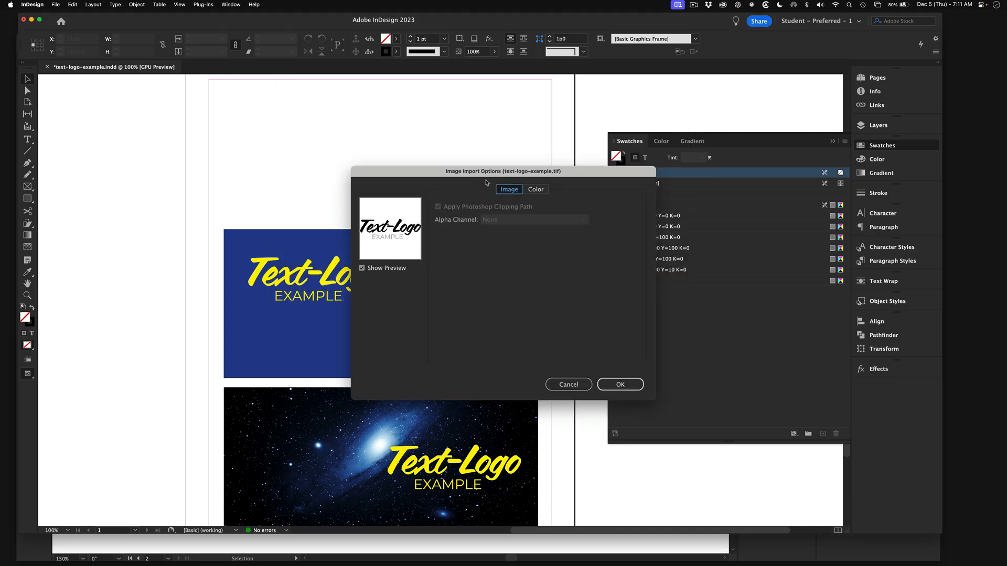
left_click(533, 194)
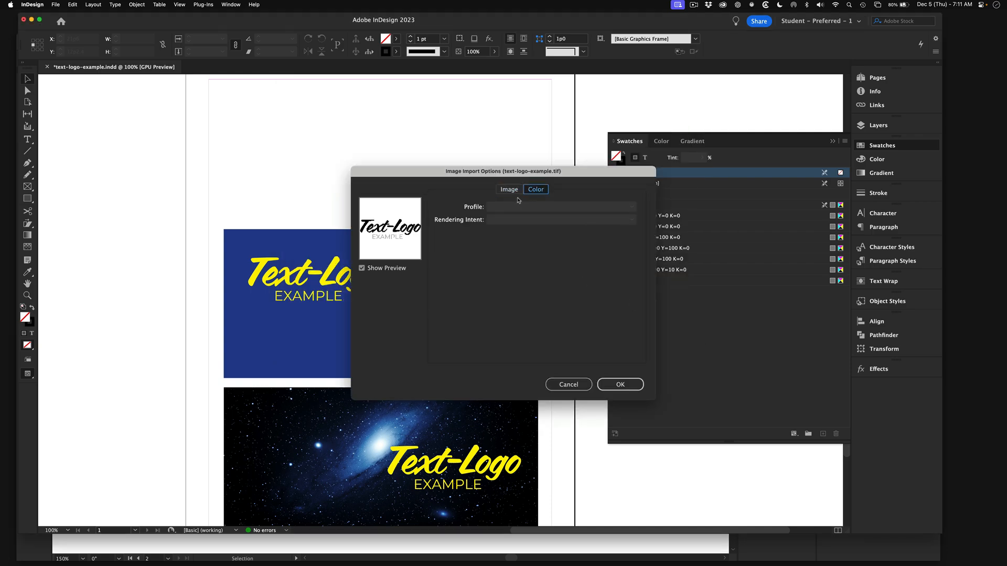
left_click(512, 190)
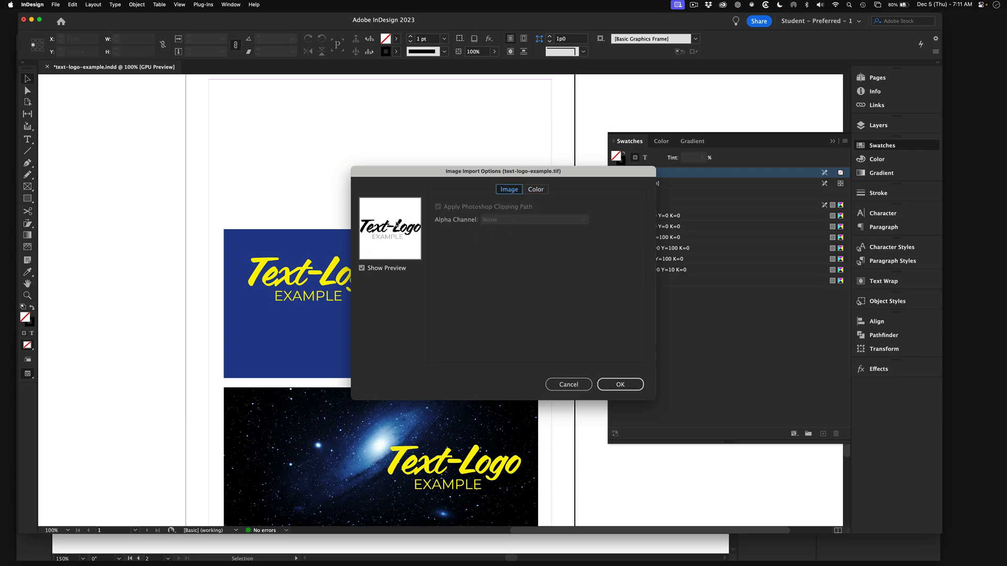
left_click(611, 384)
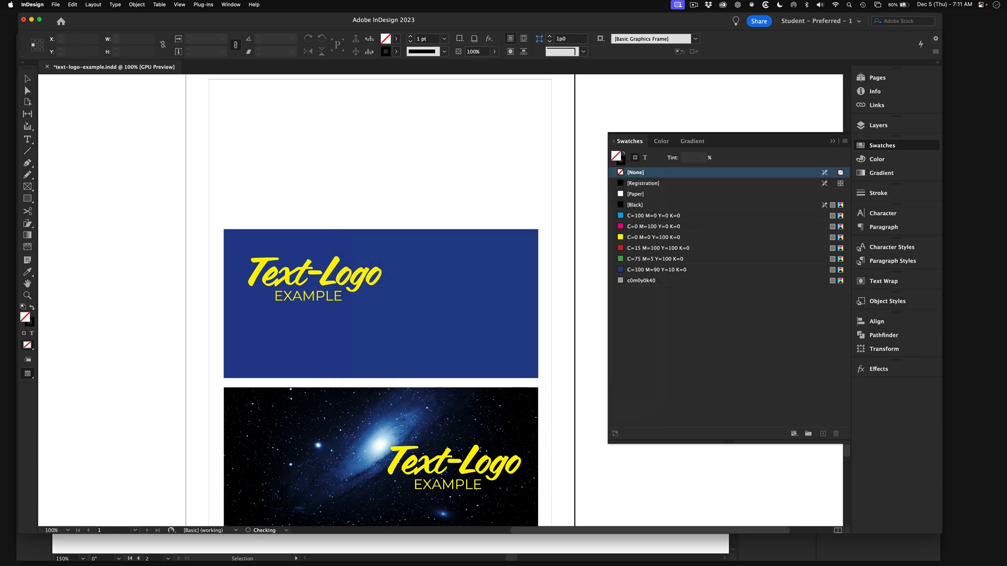
left_click(301, 120)
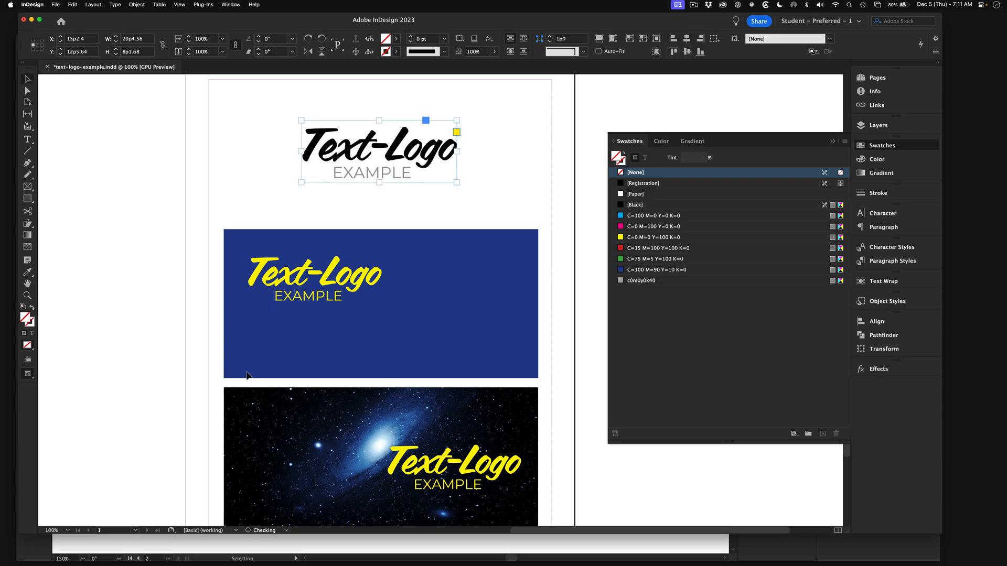
left_click(238, 106)
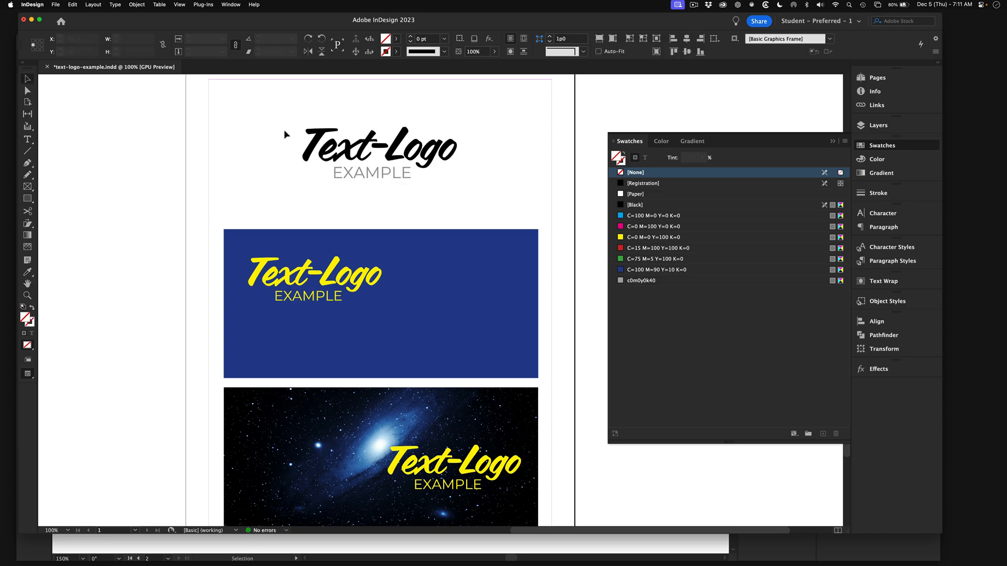
Step: Select the placed TIFF logo and set the display performance to High Quality Display
left_click(391, 155)
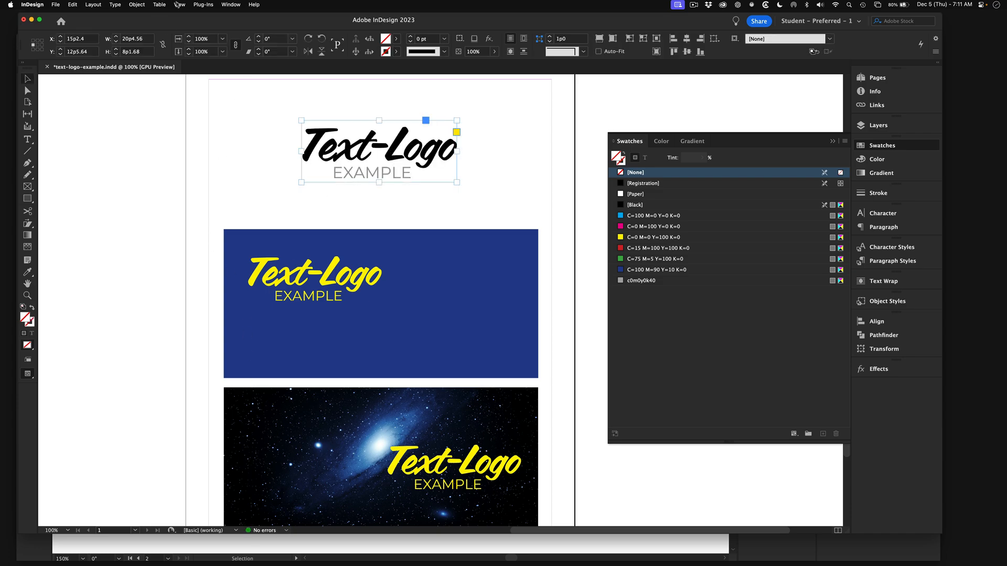
left_click(179, 5)
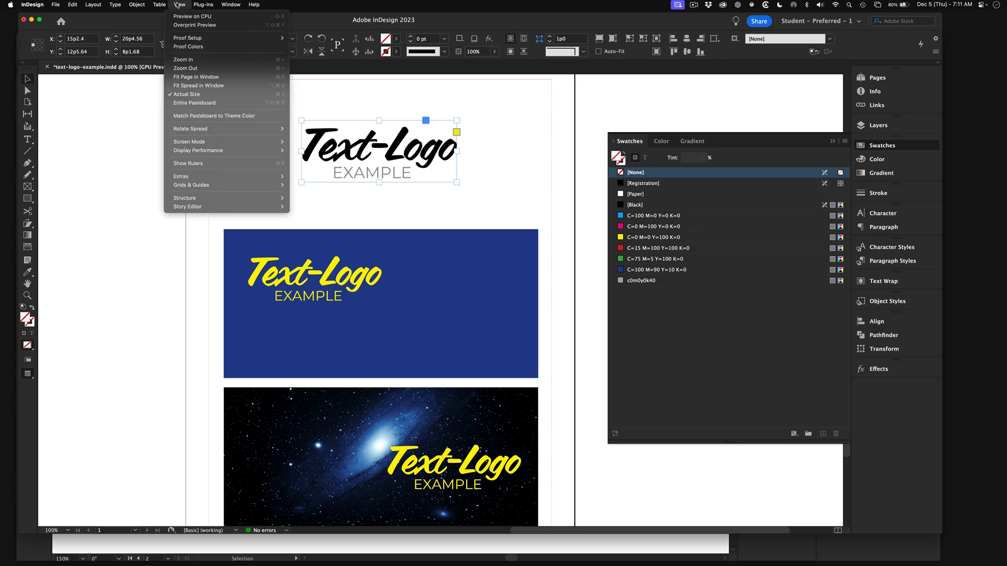
mouse_move(197, 150)
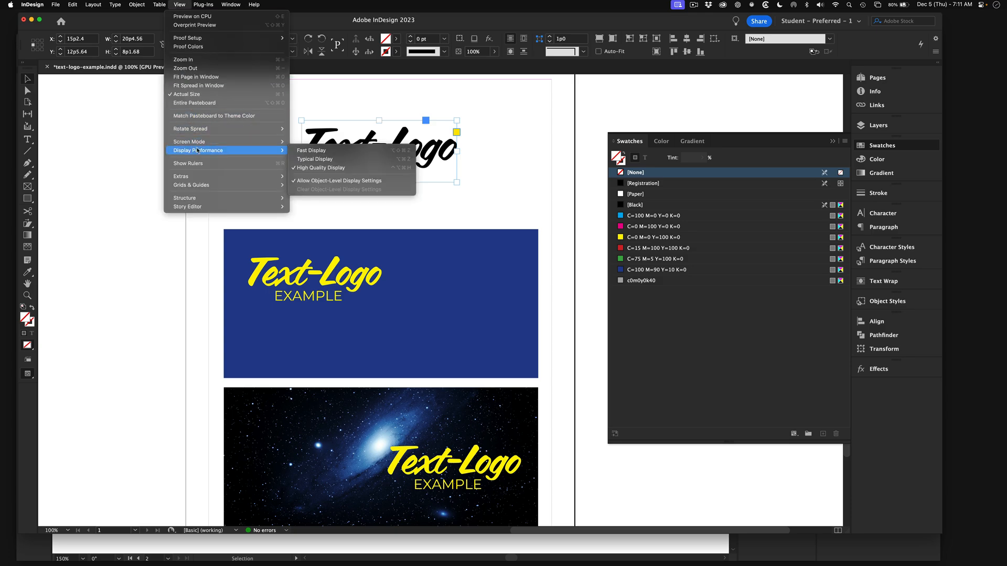
left_click(323, 167)
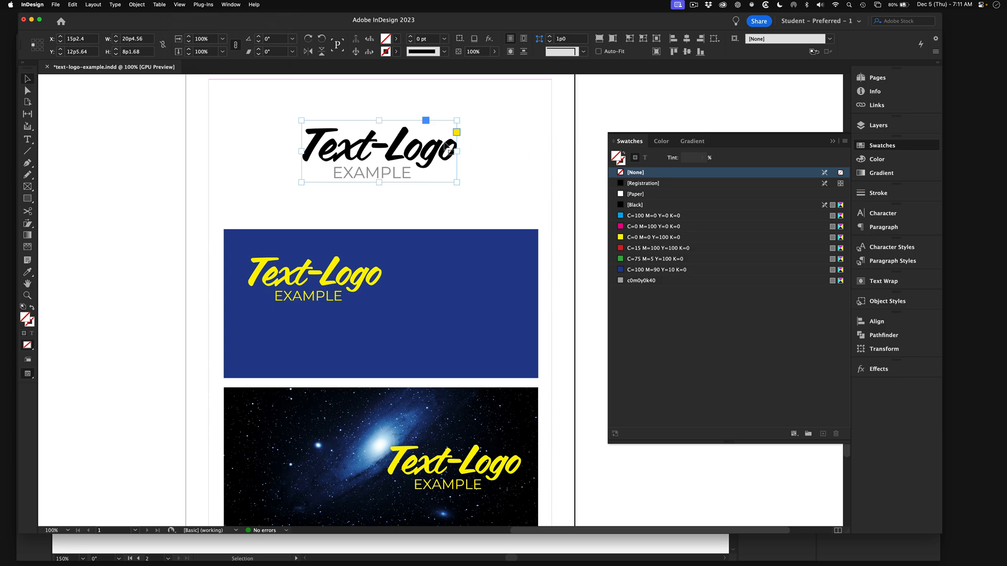
Step: Try a magenta C=0 M=100 Y=0 K=0 fill on the TIFF logo's frame and reset the fill to None
left_click(639, 227)
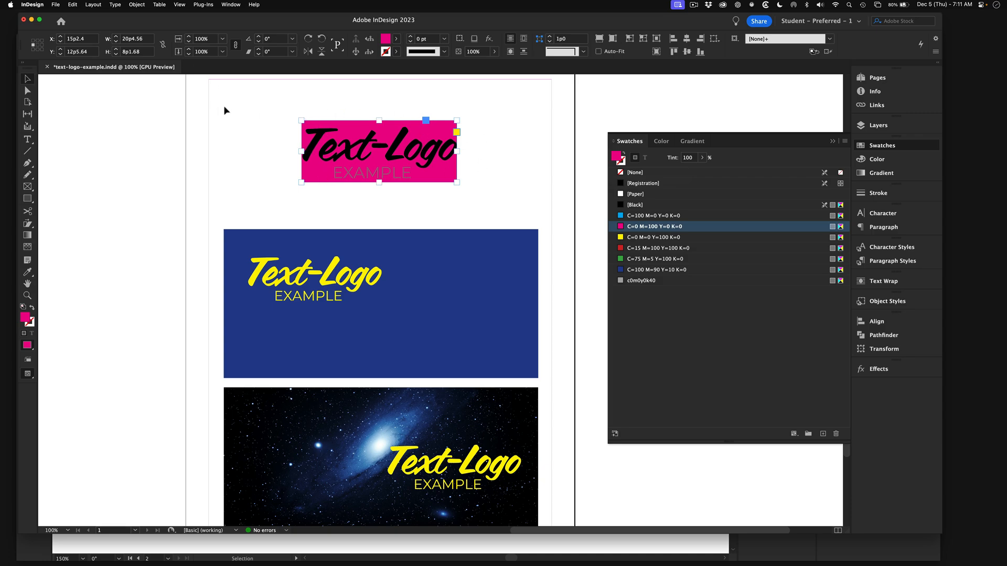
key("slash")
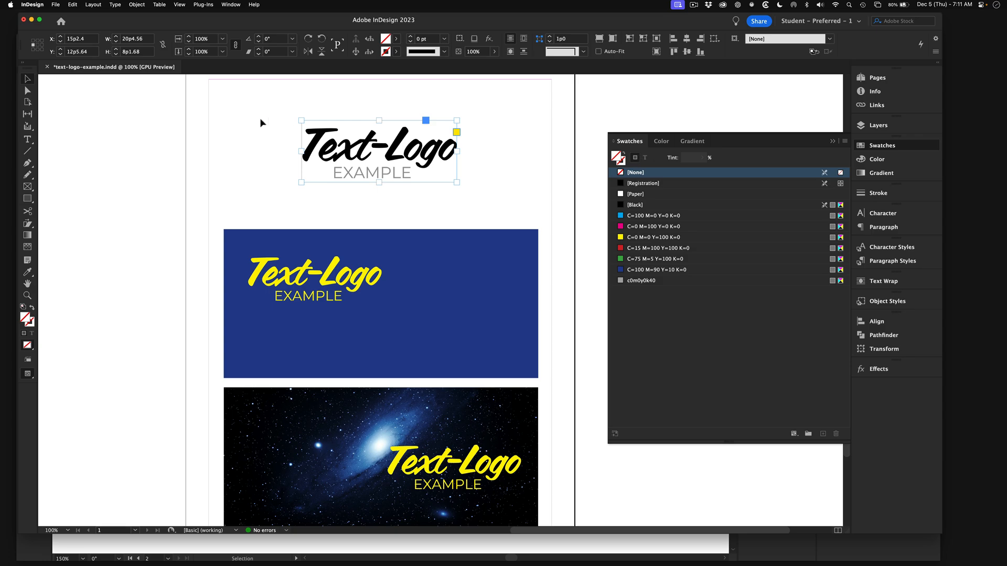
Step: Apply the magenta C=0 M=100 Y=0 K=0 swatch to the placed TIFF logo using the Direct Selection tool
left_click(28, 92)
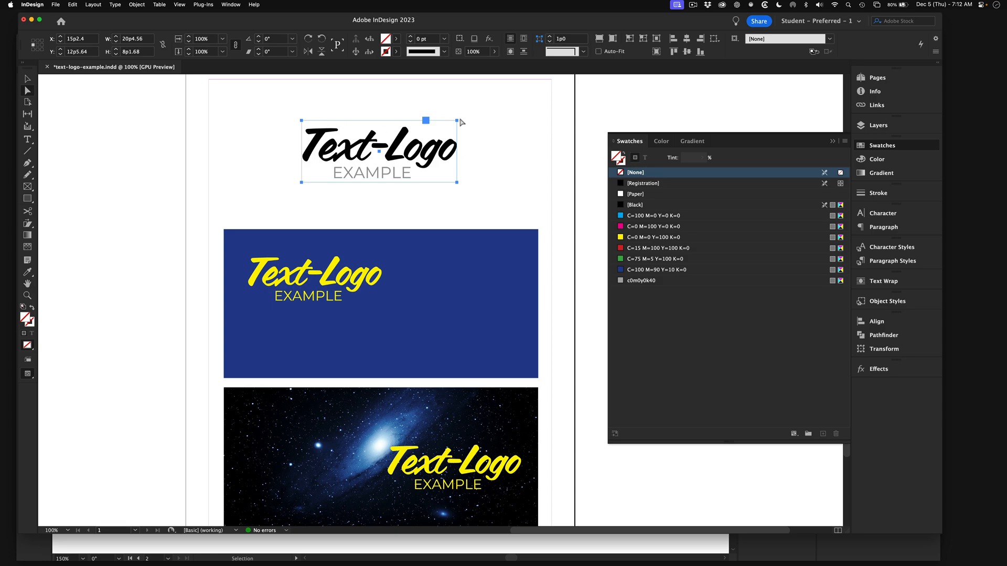
left_click(635, 227)
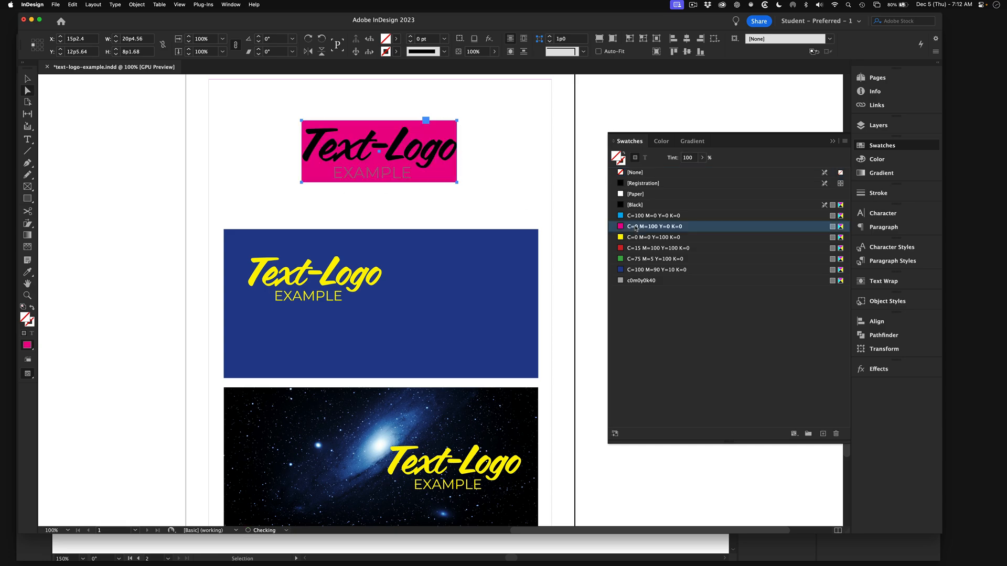
Step: Undo the magenta swatch fill on the placed TIFF logo's frame
left_click(72, 4)
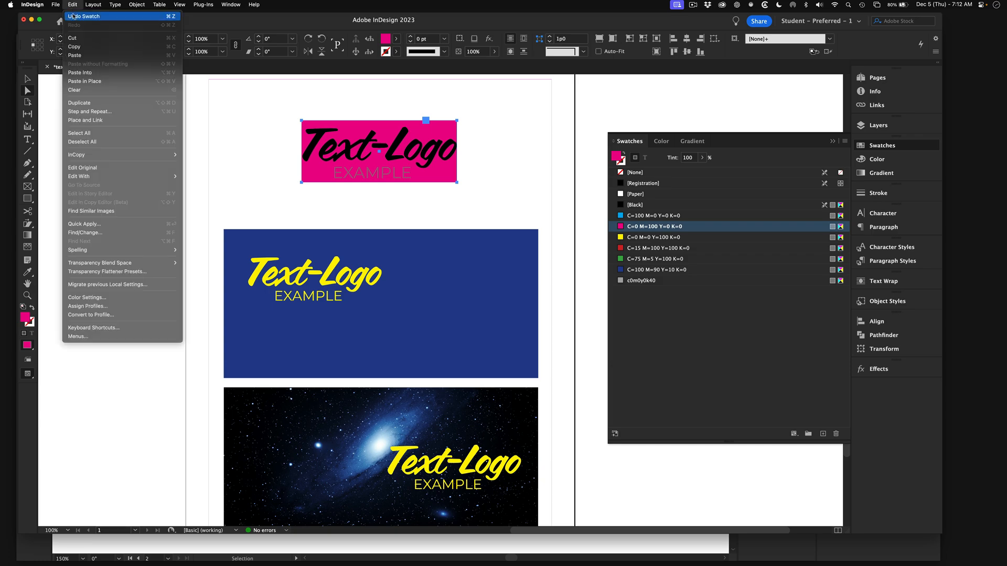
left_click(45, 106)
key("super+z")
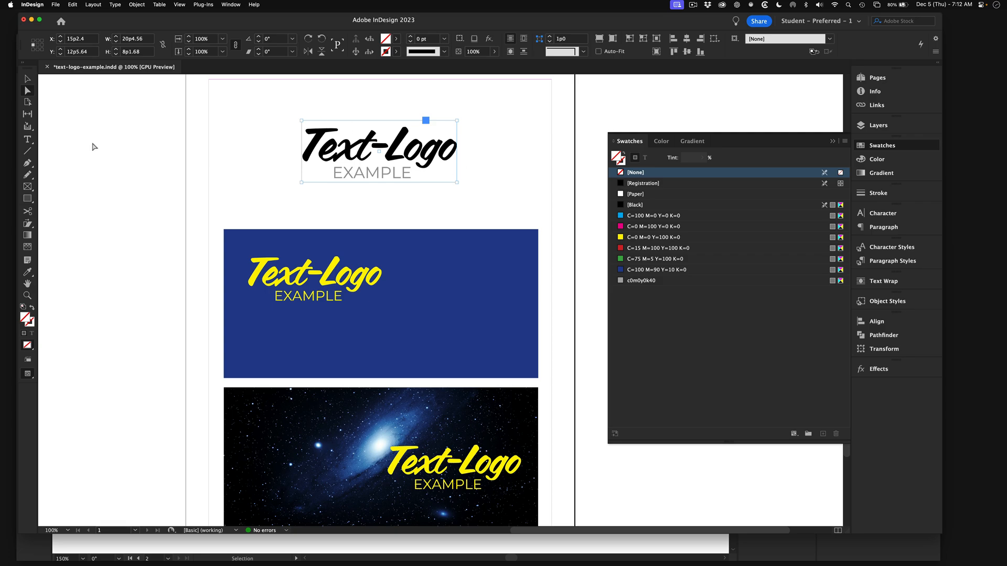
Step: Recolour the TIFF logo's image content with the cyan, magenta, red and green swatches in turn, ending on C=100 M=90 Y=10 K=0
left_click(28, 79)
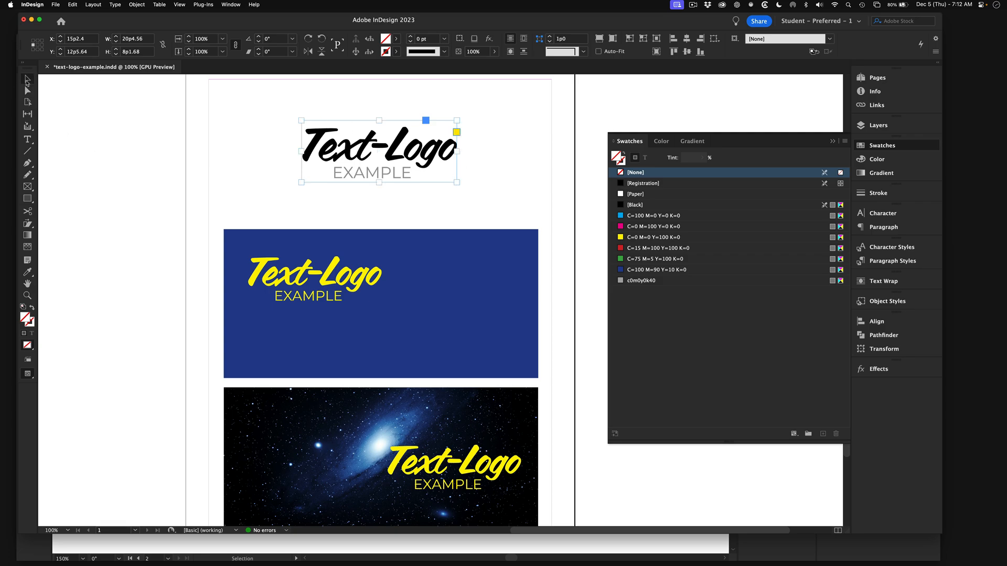
left_click(269, 138)
left_click(366, 159)
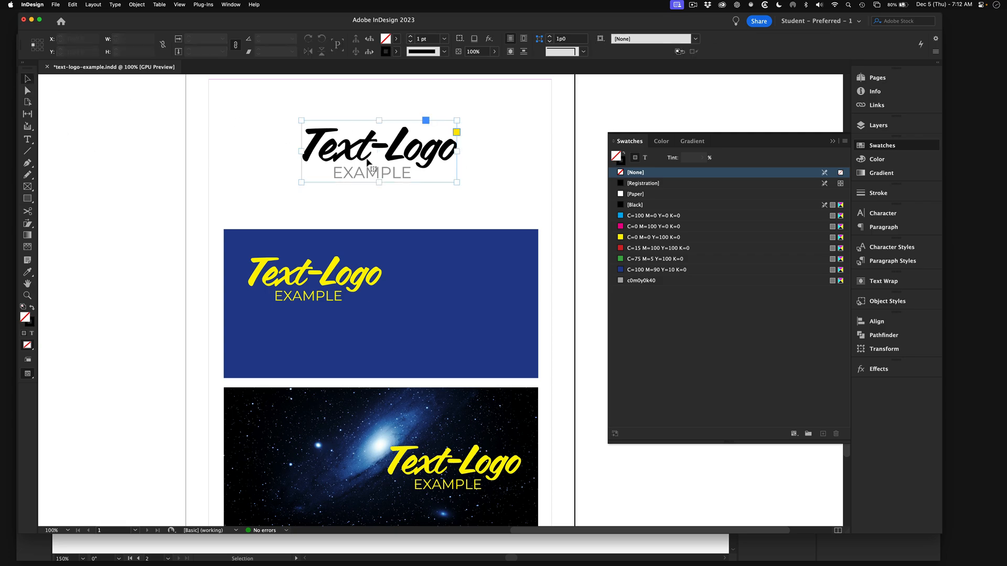
double_click(365, 154)
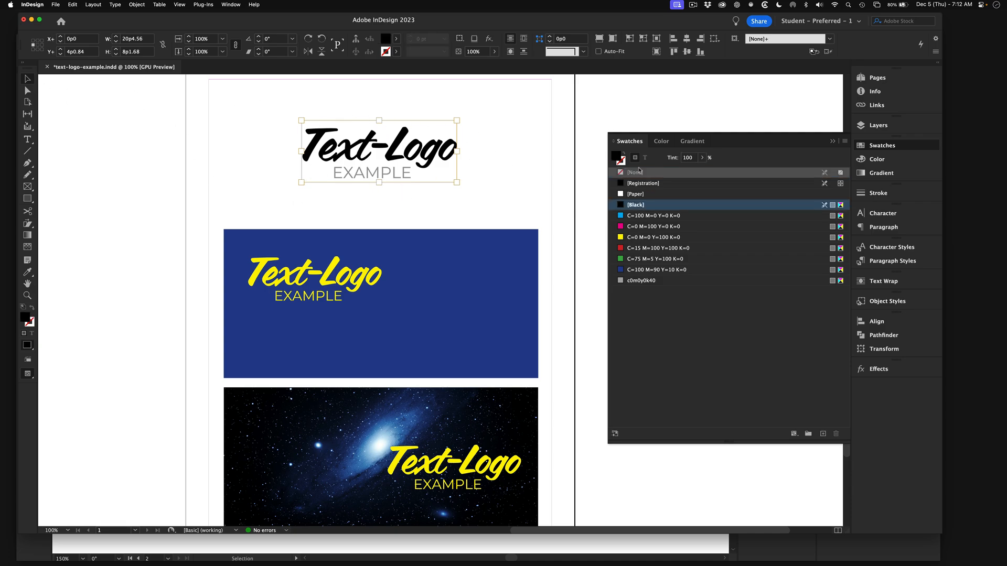
left_click(650, 216)
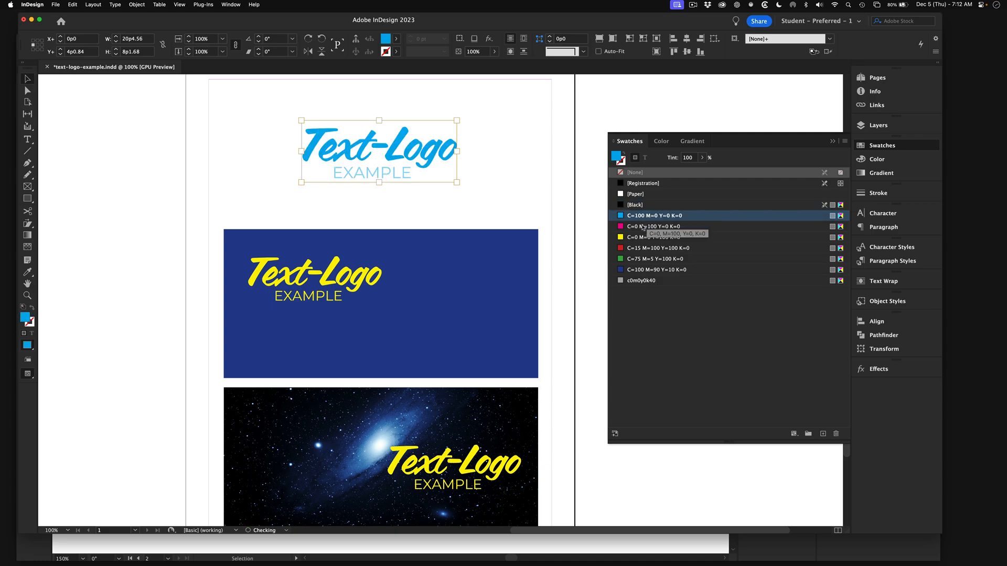
left_click(643, 226)
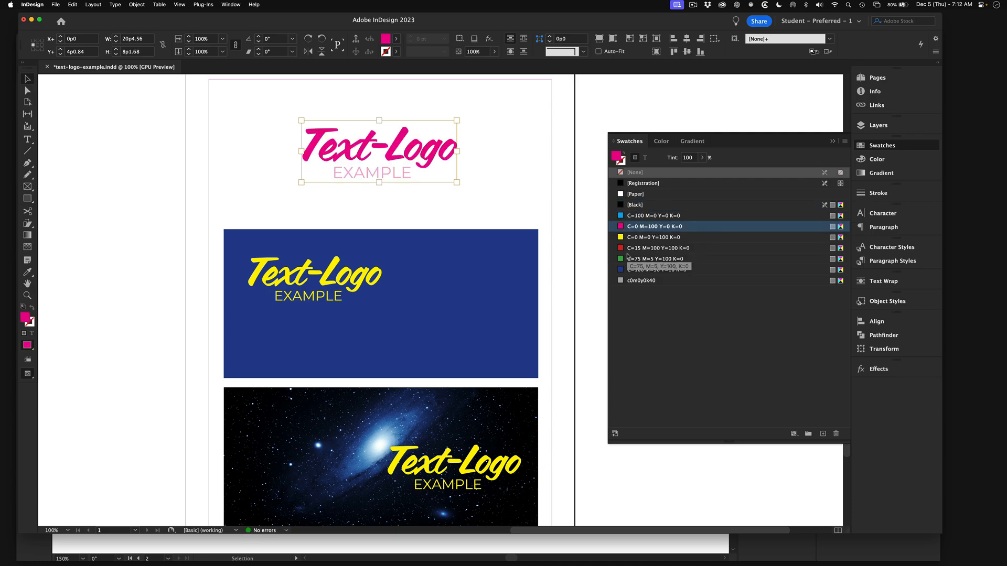
left_click(643, 248)
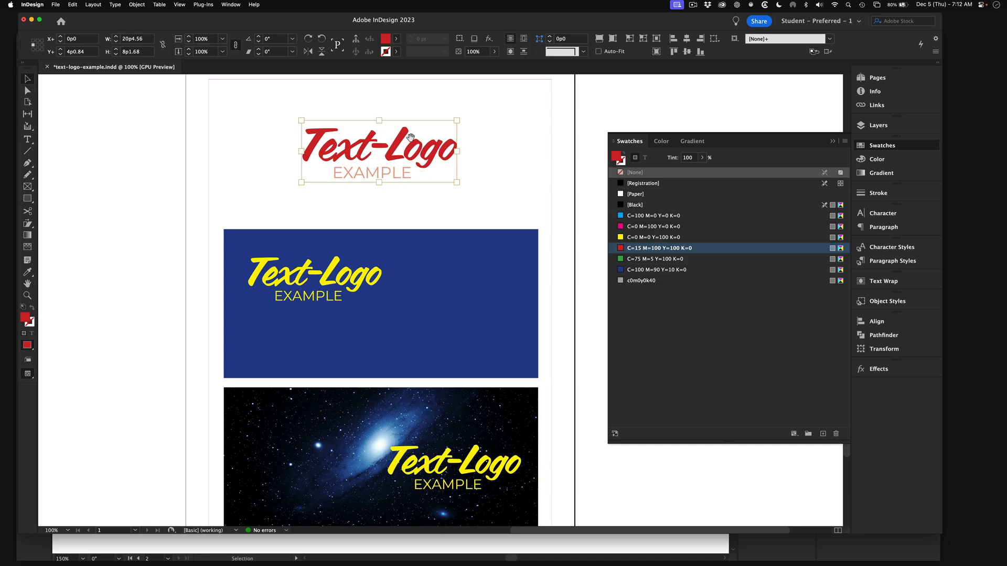
left_click(635, 259)
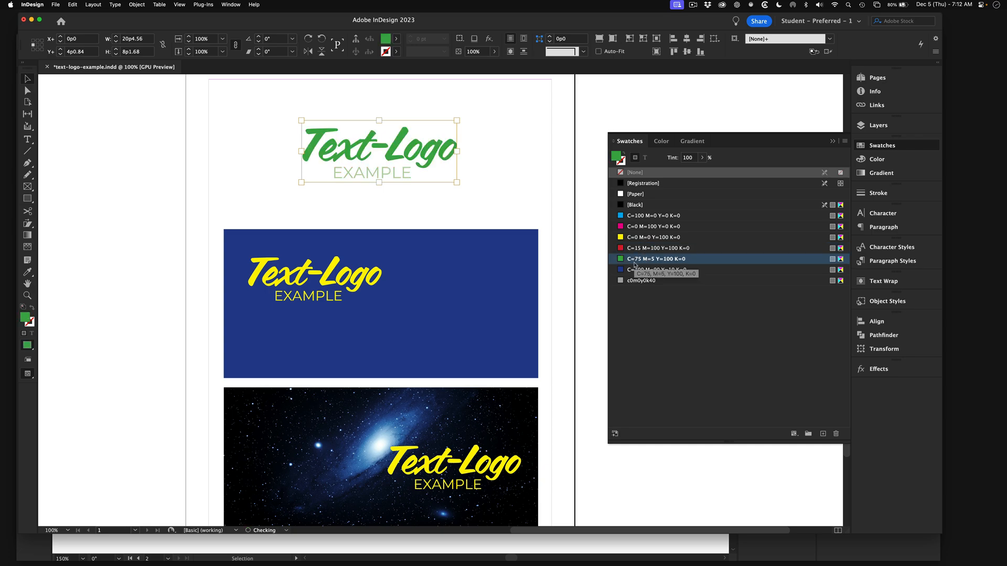
left_click(635, 269)
left_click(408, 196)
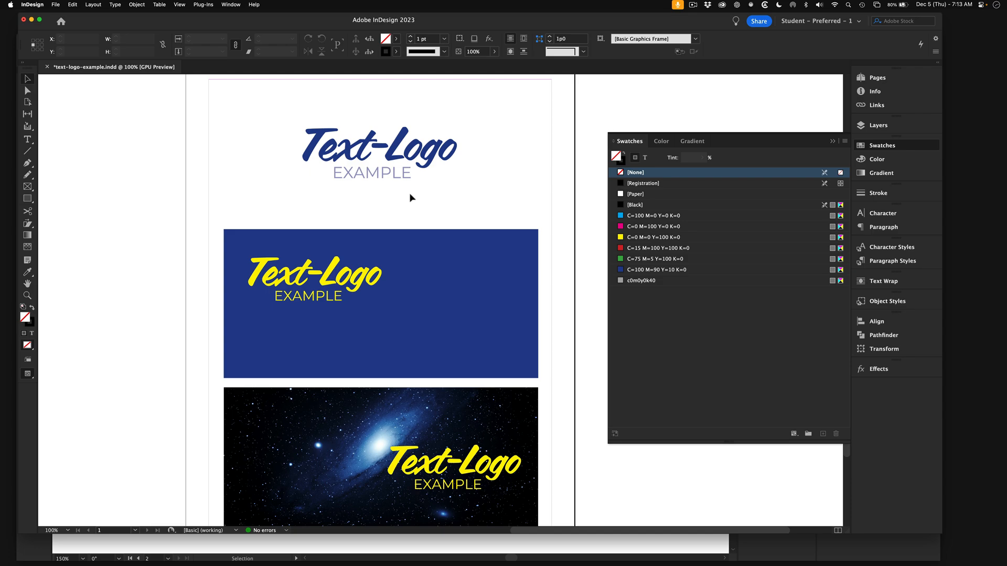
Step: Try enlarging only the TIFF logo's frame around its centre, and undo the resize
left_click(423, 160)
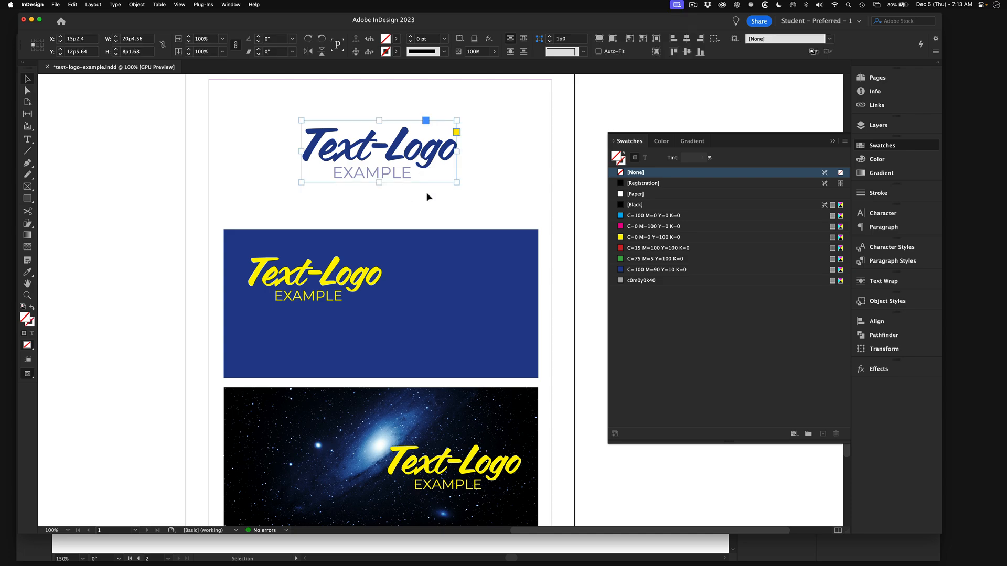
left_click(428, 196)
left_click(428, 155)
left_click_drag(455, 181, 535, 214)
left_click(73, 4)
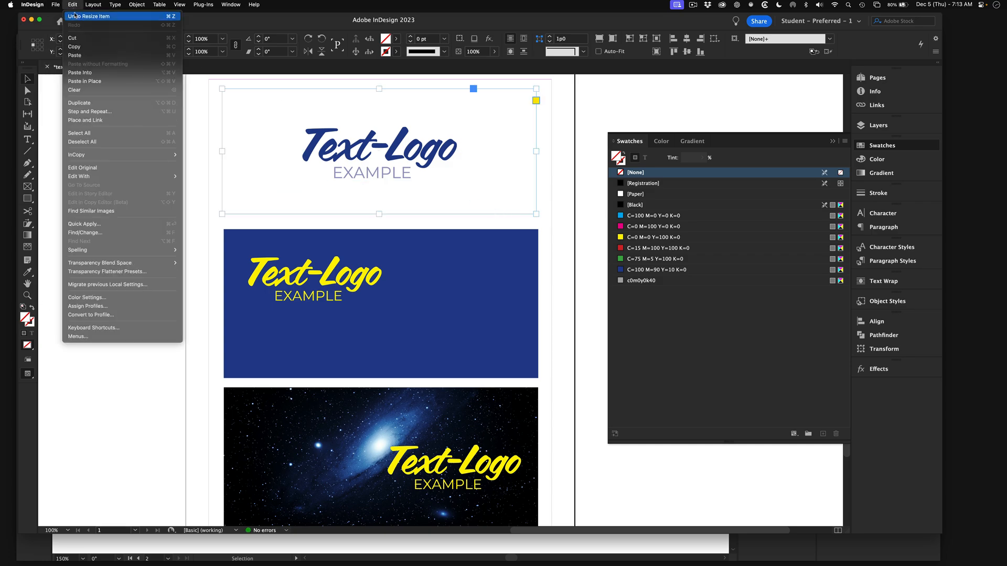
left_click(84, 15)
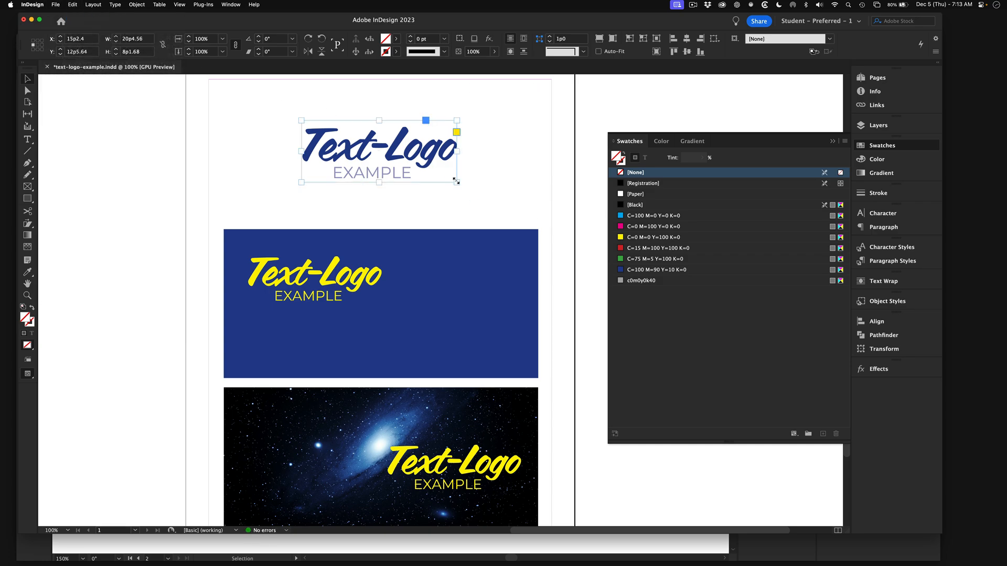
Step: Scale the TIFF logo together with its frame to about 40p0 wide and move it partly over the blue rectangle
left_click_drag(457, 182, 596, 242)
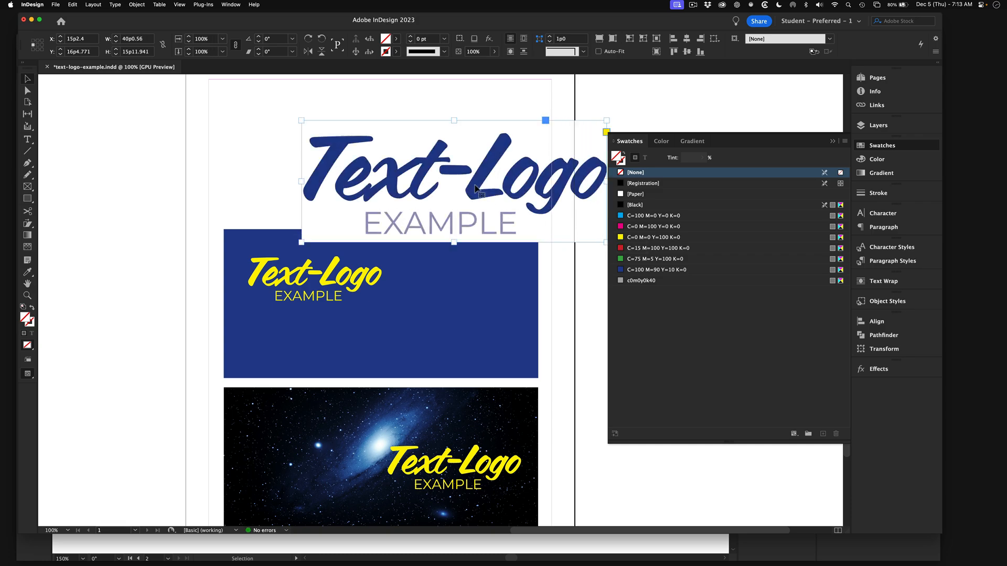
left_click_drag(475, 188, 399, 165)
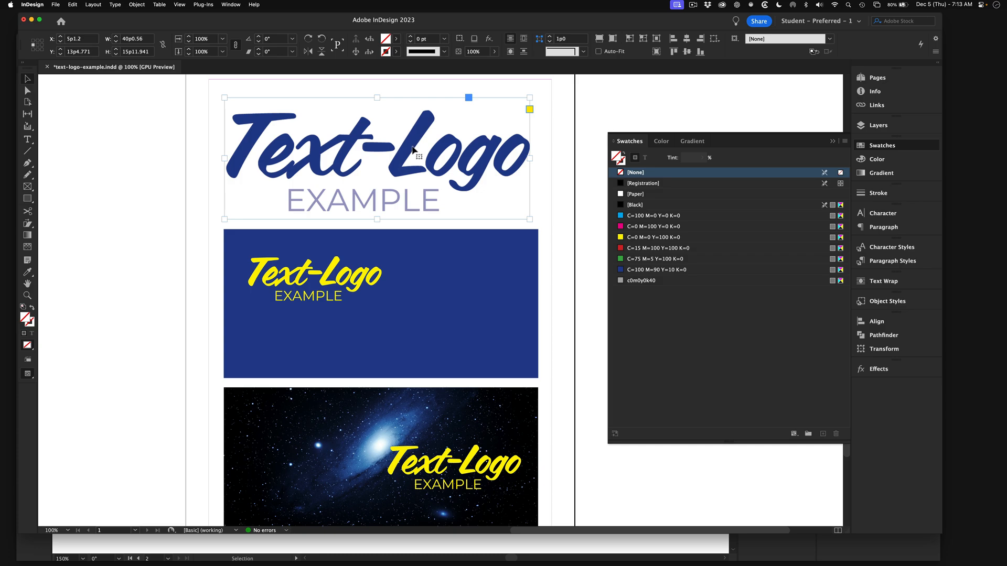
left_click_drag(412, 149, 447, 234)
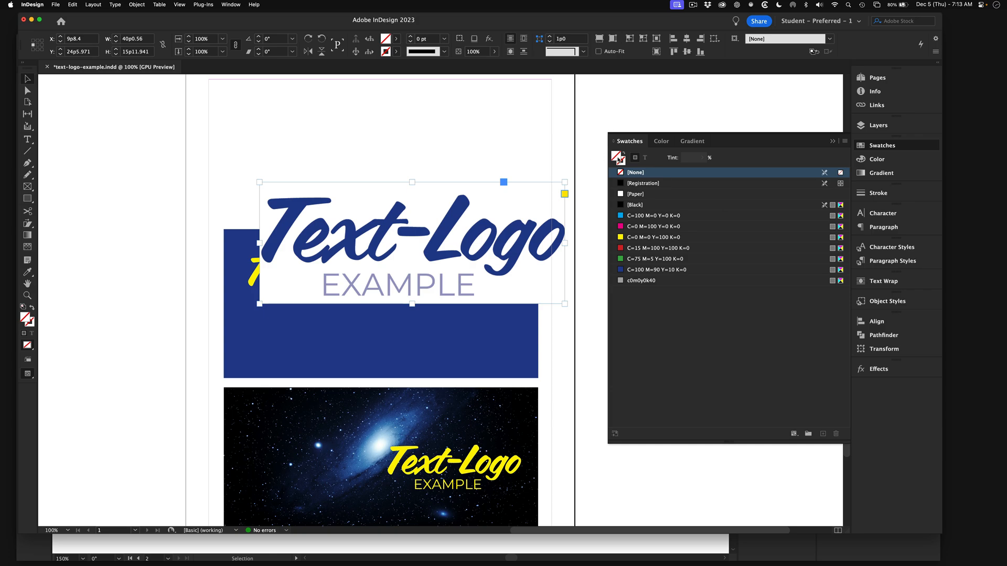
Step: Try shrinking only the logo's frame to about 33p7 by 12p2 so it crops the image, and undo the resize
left_click(515, 170)
left_click(445, 212)
left_click_drag(565, 303, 515, 274)
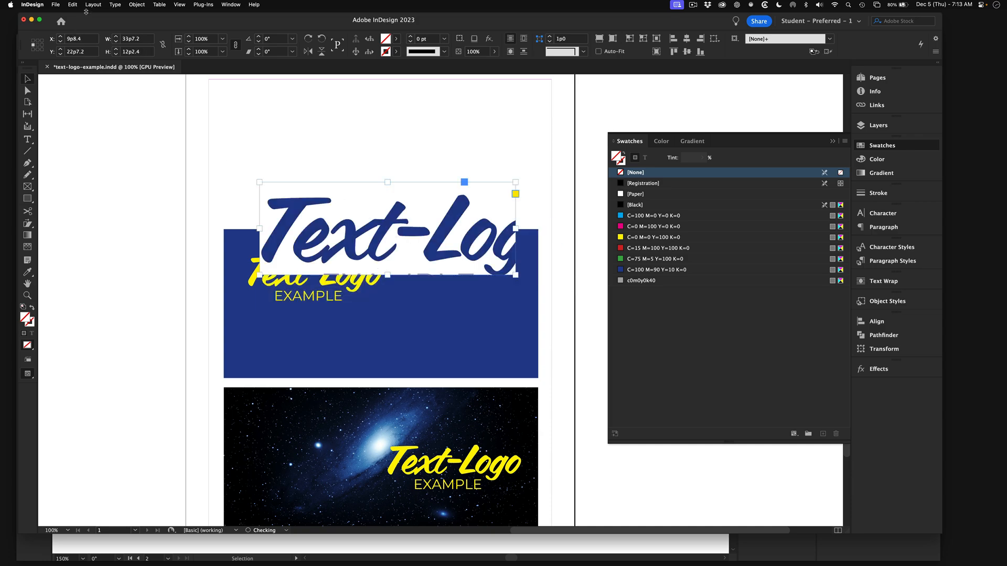
left_click(73, 5)
left_click(89, 17)
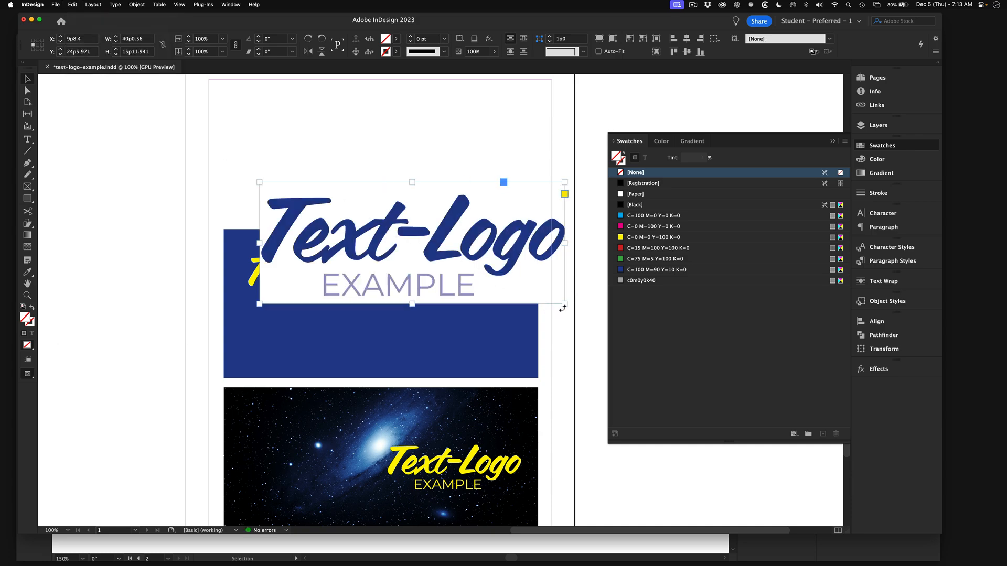
Step: Scale the TIFF logo and its frame down to about 22p7 by 9p0 and move it to the white area above the blue rectangle
left_click_drag(564, 303, 431, 251)
left_click_drag(367, 213, 398, 139)
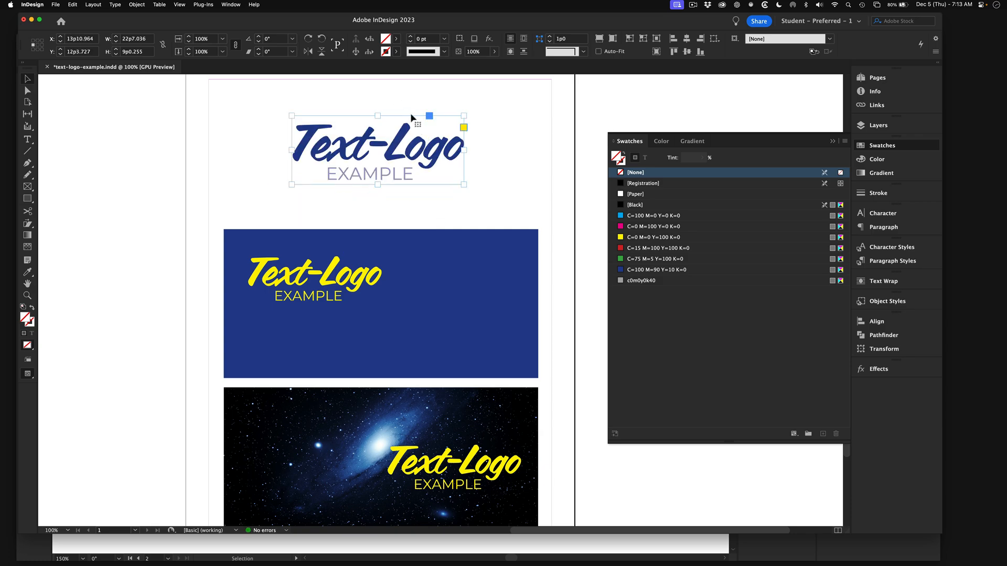
left_click(233, 113)
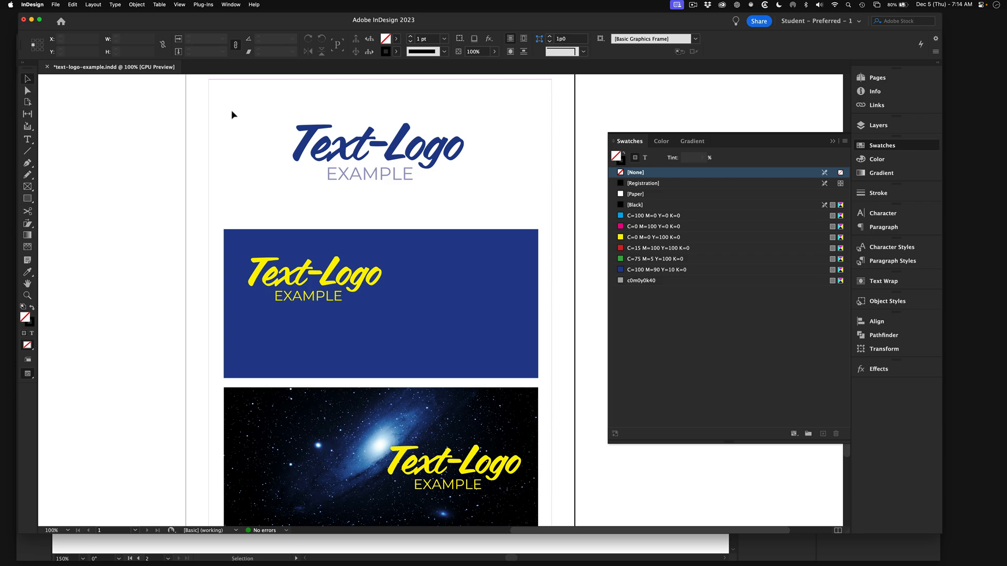
Step: Compare the TIFF logo's frame with the anchor points of the yellow outlined logo on the blue rectangle, using the Direct Selection tool
left_click(401, 157)
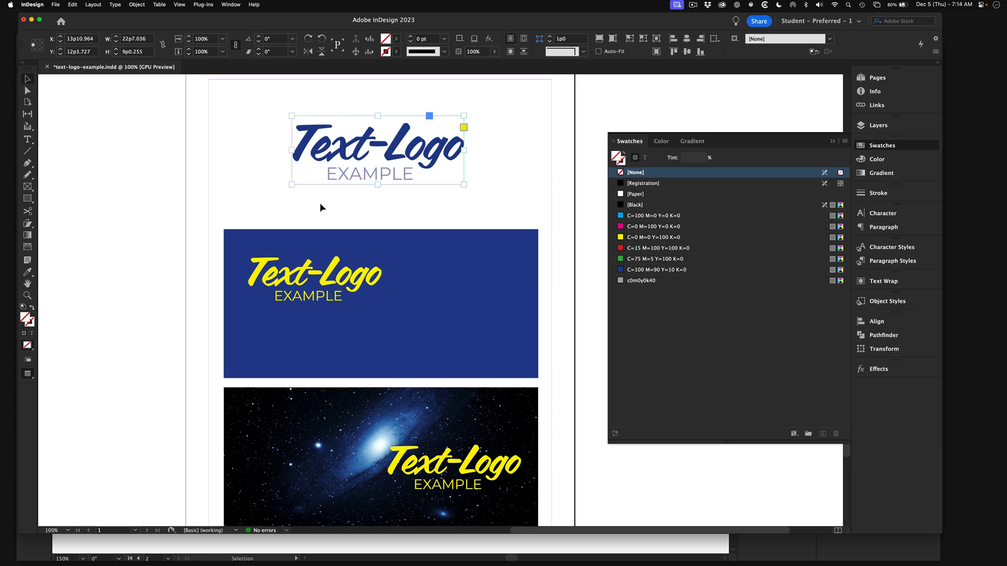
left_click(266, 155)
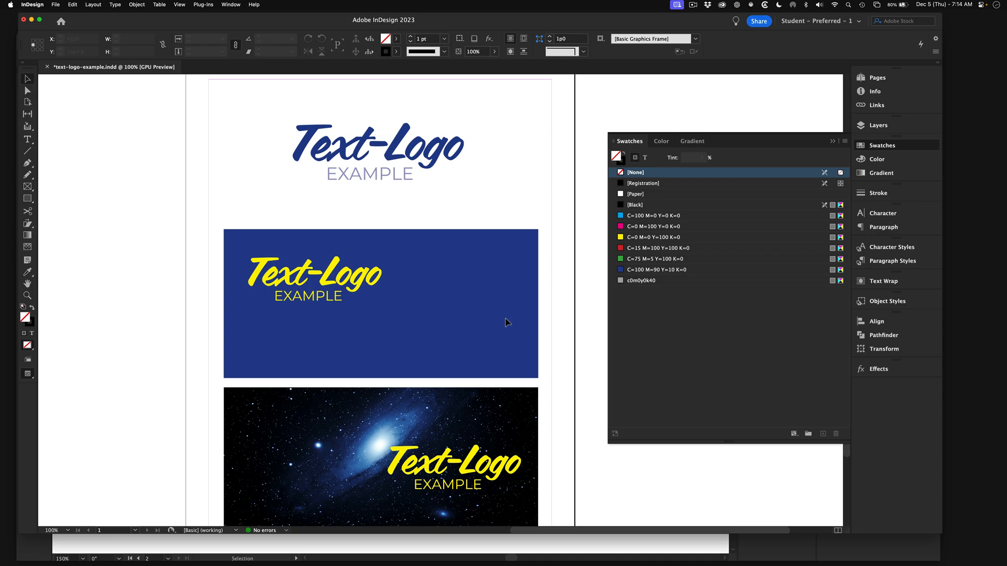
left_click(310, 270)
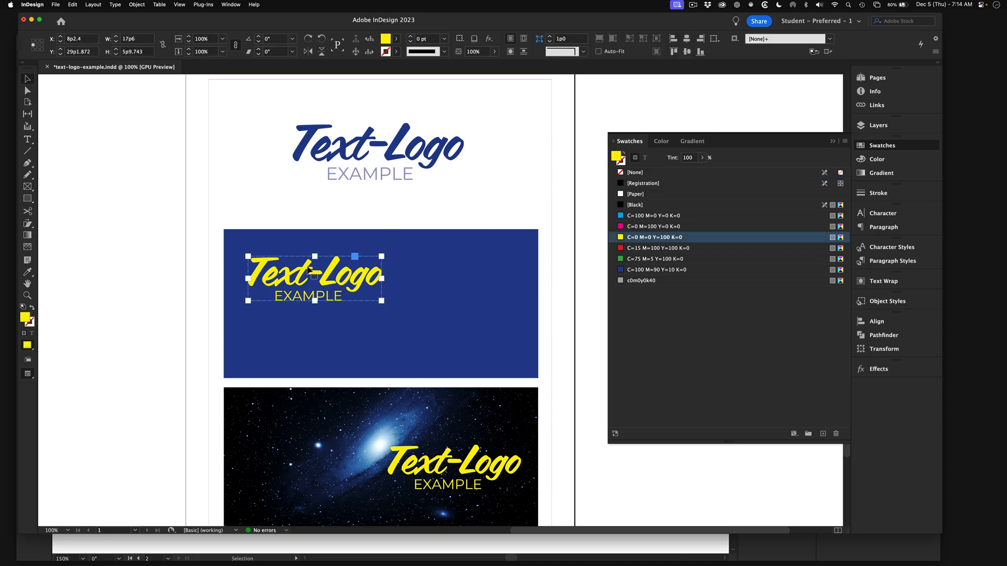
left_click(27, 91)
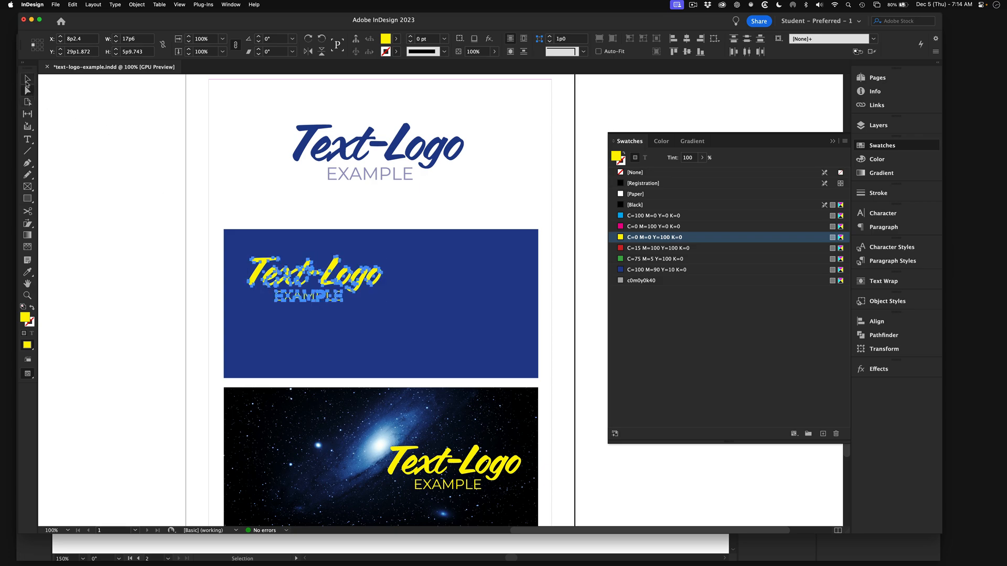
left_click(178, 225)
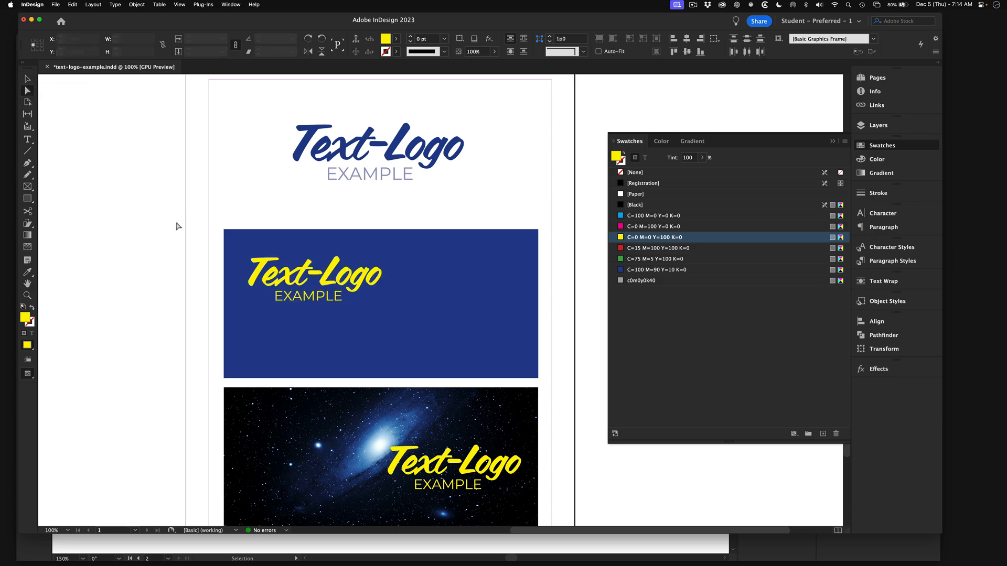